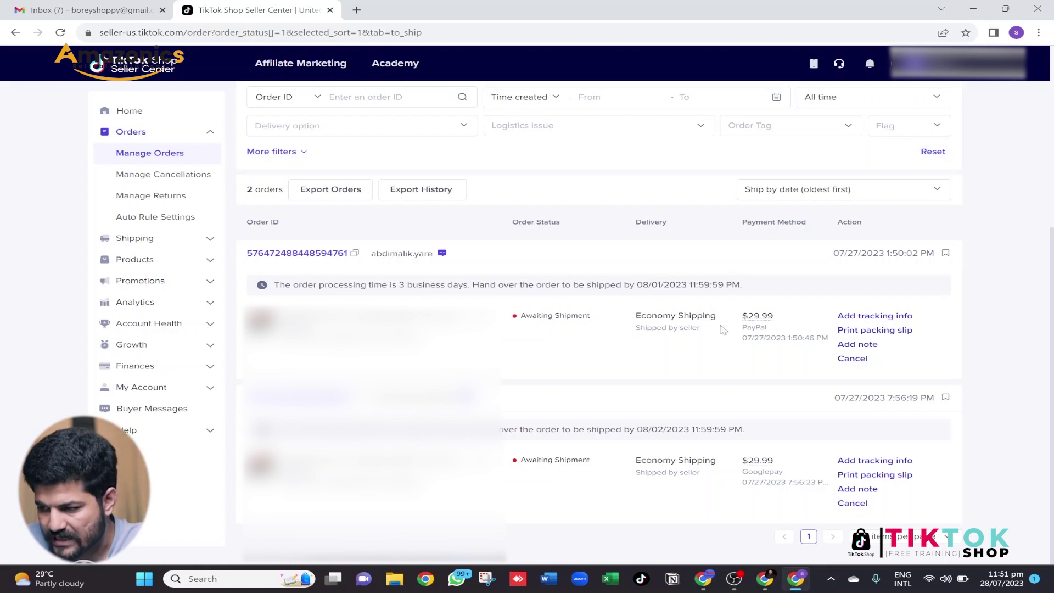
Step: Open the details page of the first order awaiting shipment from the Manage Orders list
double_click(562, 317)
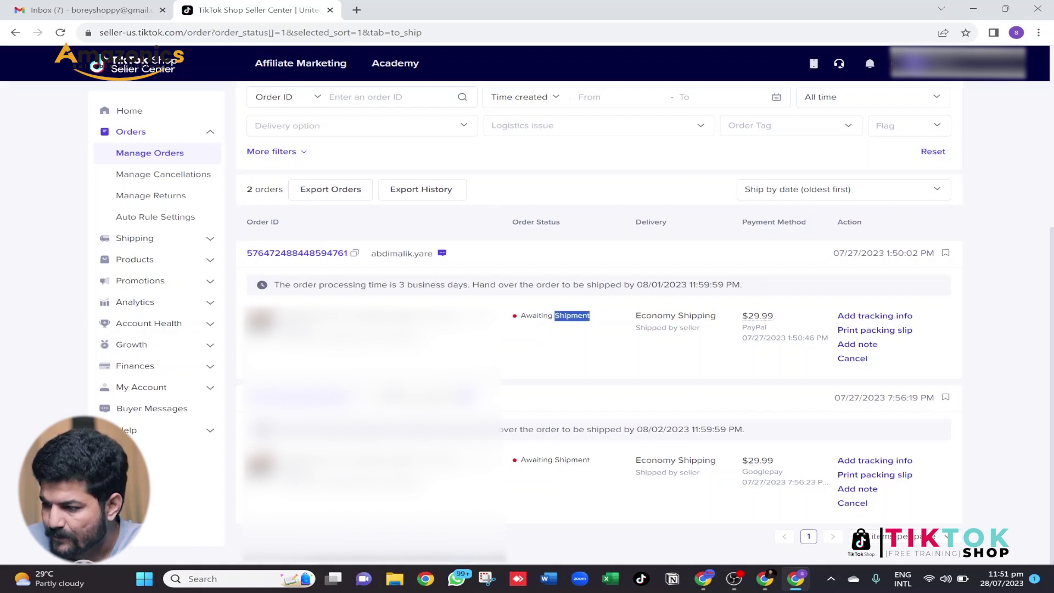
click(302, 255)
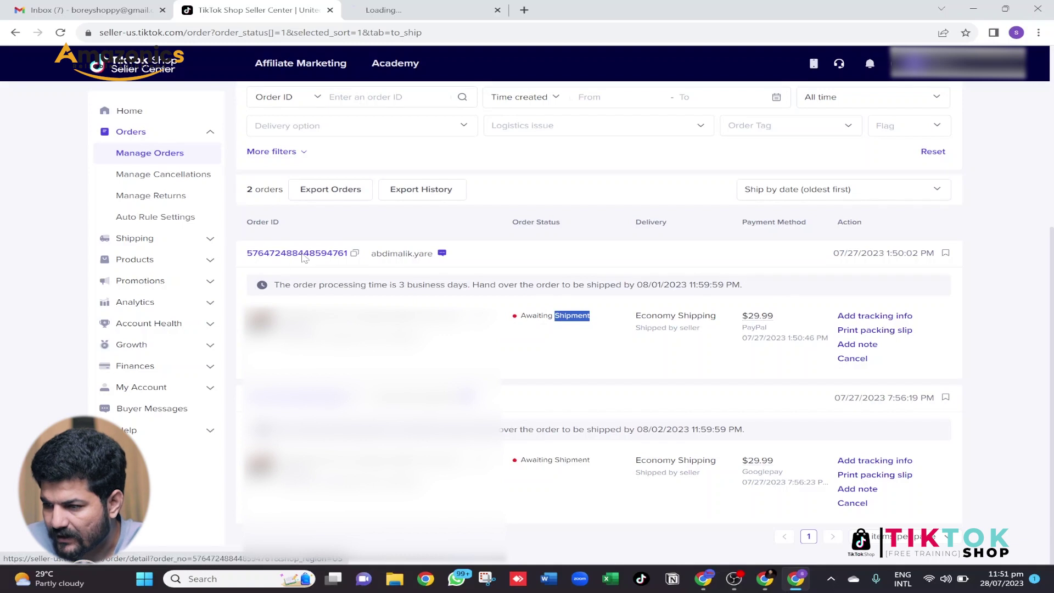
click(473, 5)
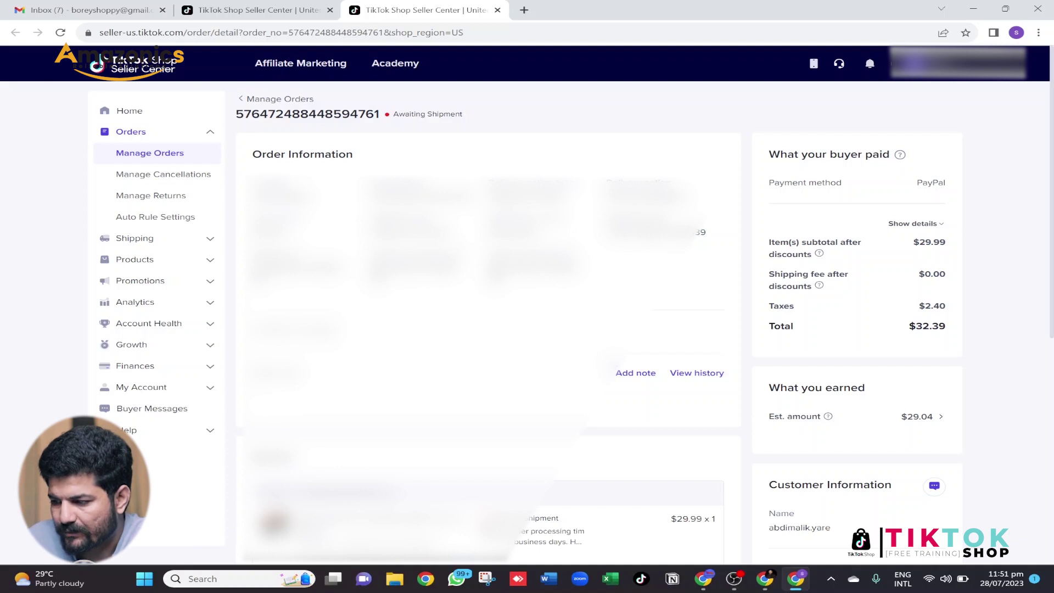
Step: View an enlarged packing slip for the first order from the orders list, and close it after reading
click(258, 10)
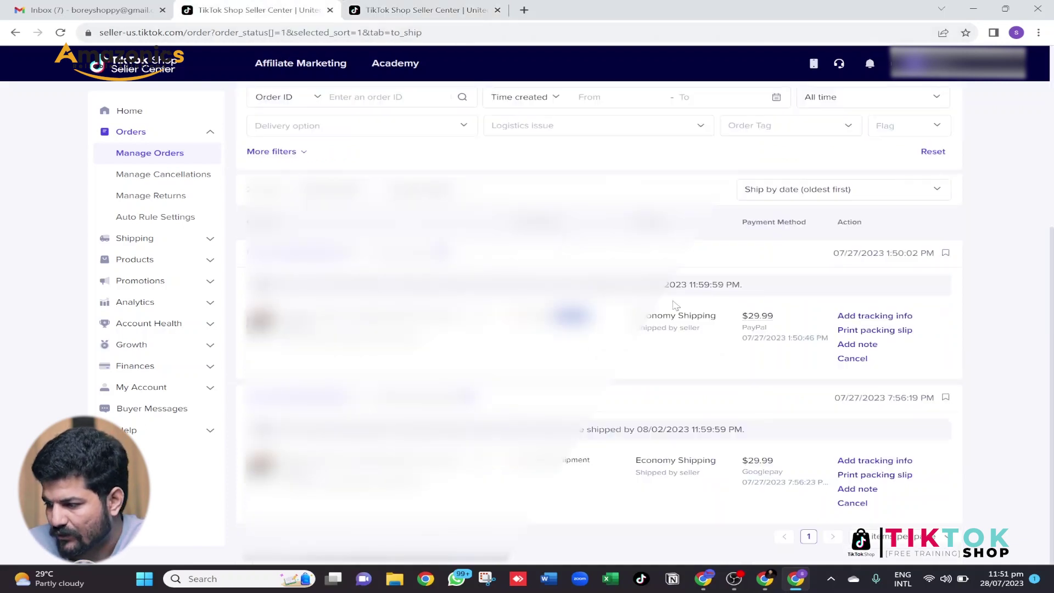
click(869, 331)
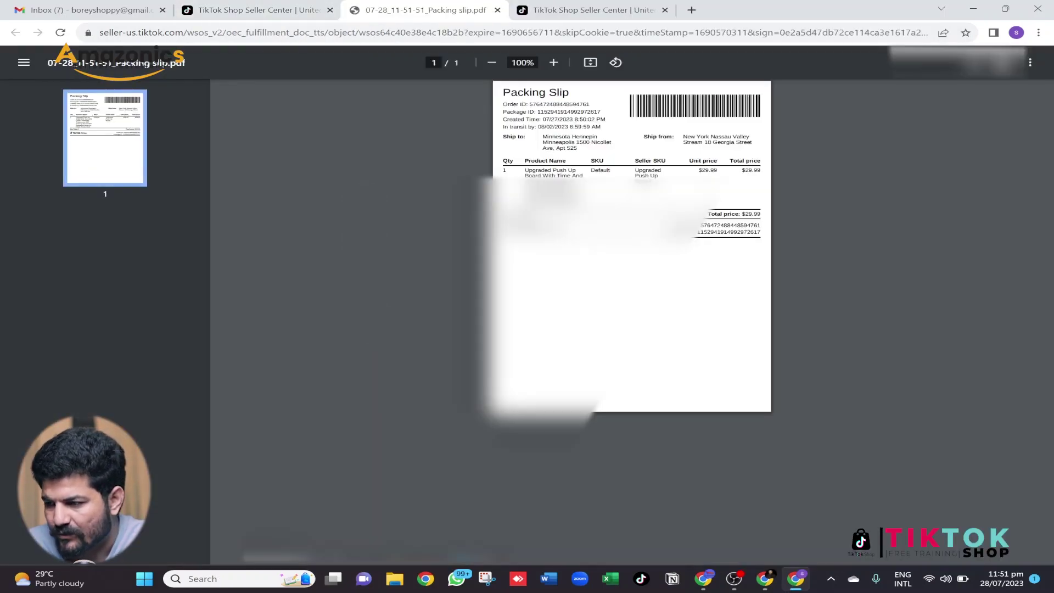
scroll(637, 247, up, 5)
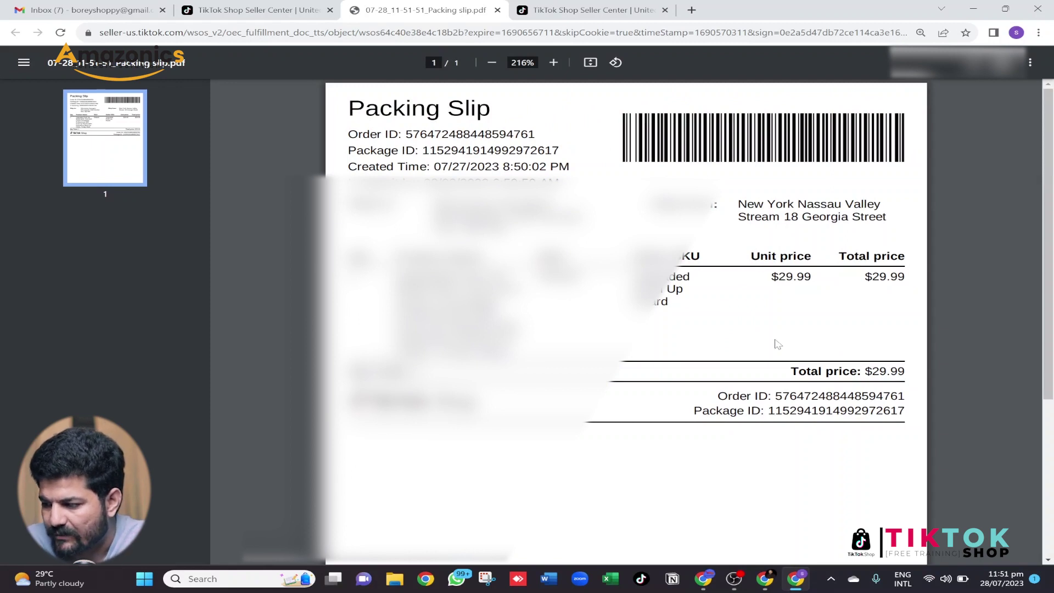
click(497, 10)
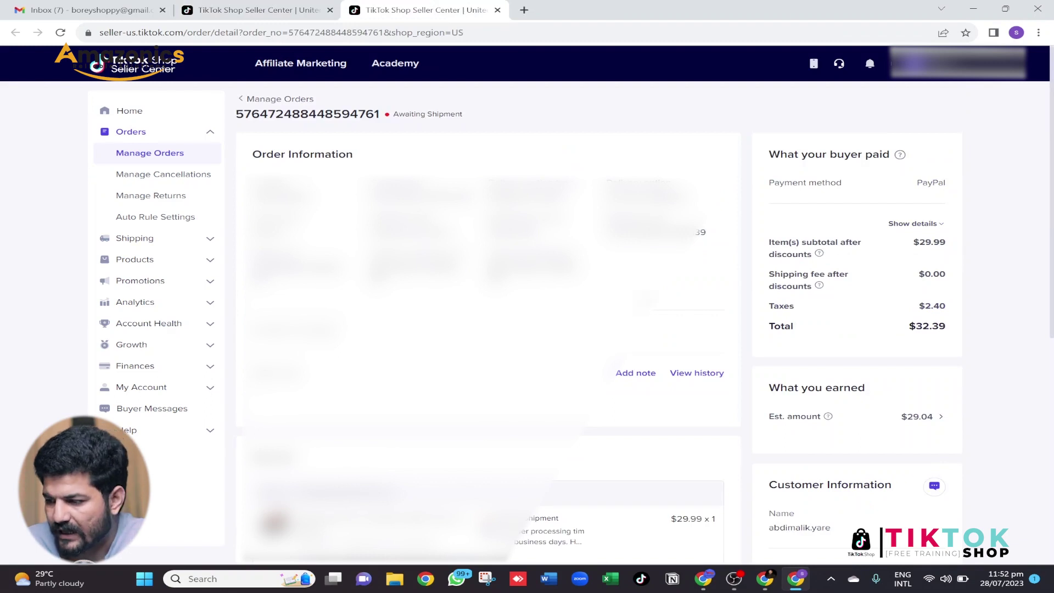
Step: Examine the customer's name, phone number and shipping address in the order's Customer Information section
scroll(750, 422, down, 3)
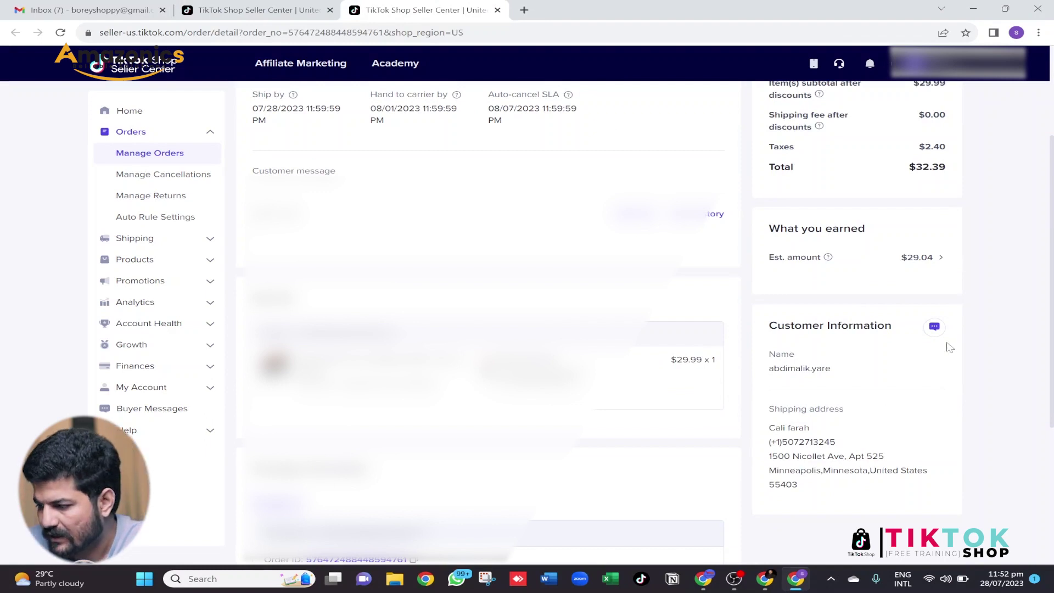
drag(769, 368, 832, 369)
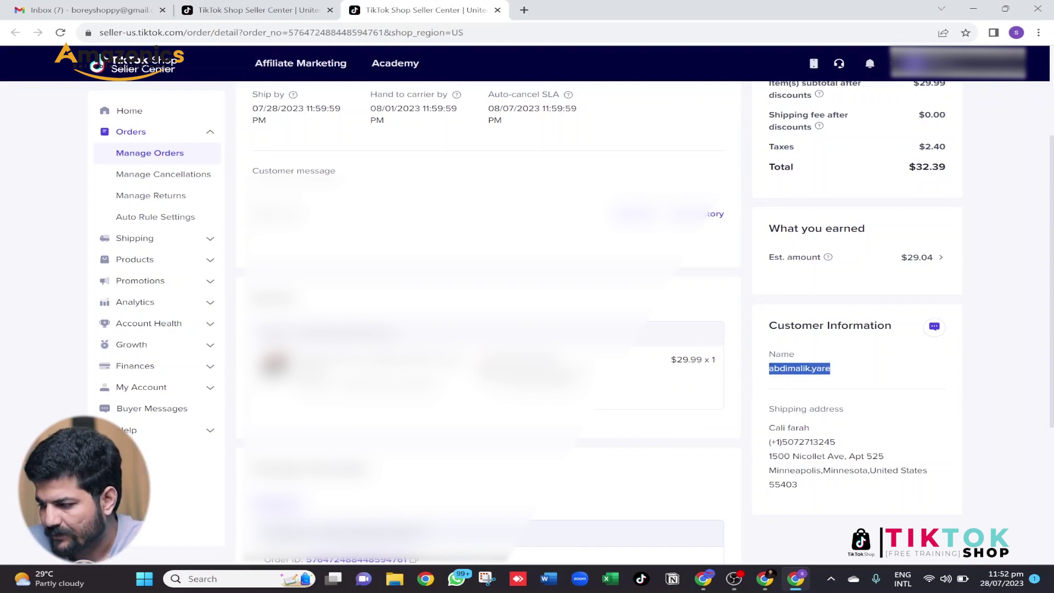
click(789, 437)
double_click(777, 428)
click(777, 428)
drag(769, 428, 805, 428)
click(822, 429)
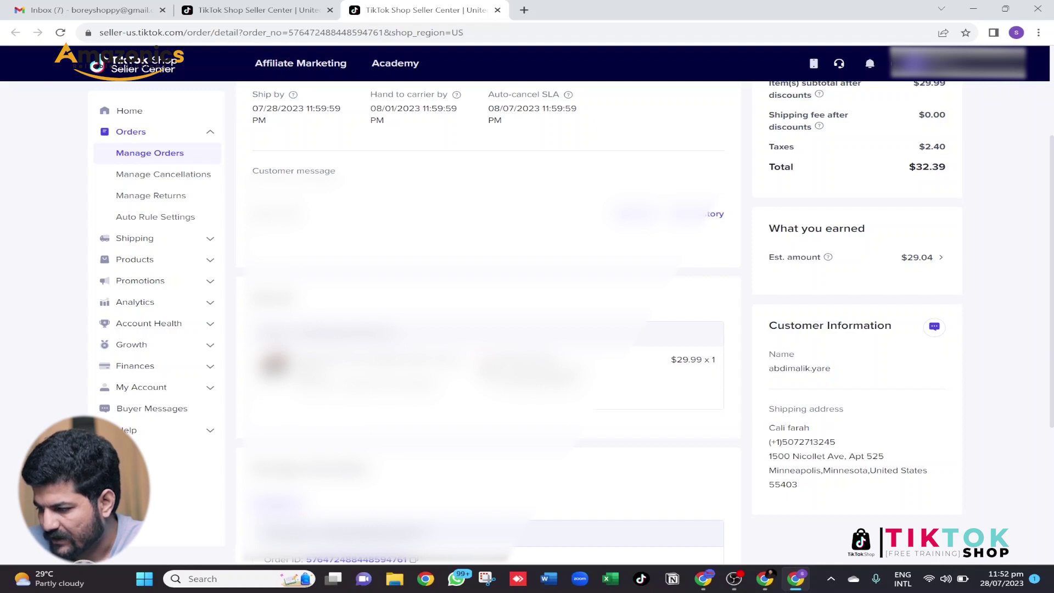
double_click(804, 442)
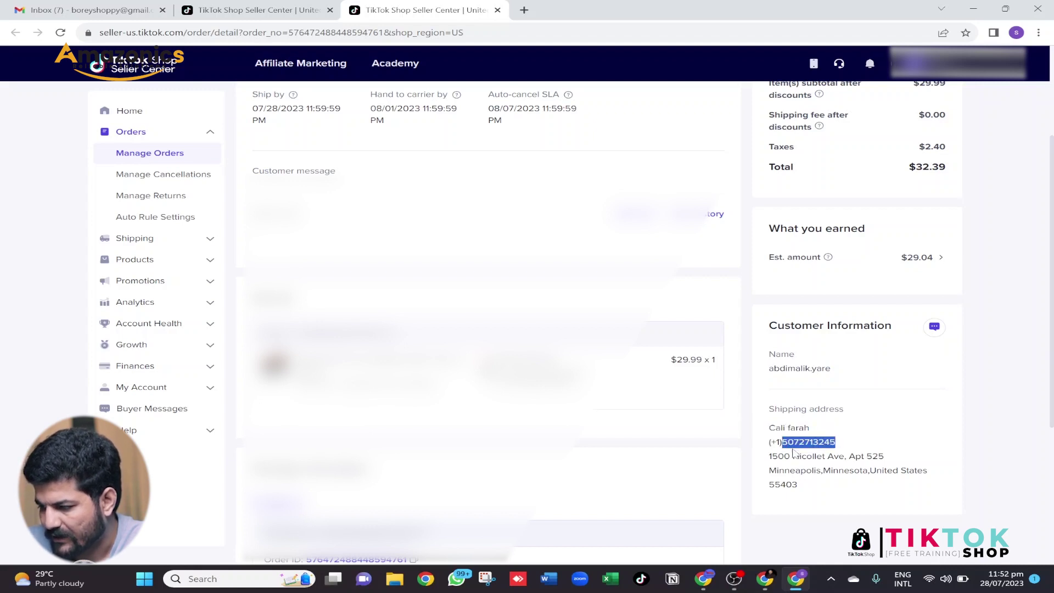
drag(797, 484, 771, 455)
click(771, 455)
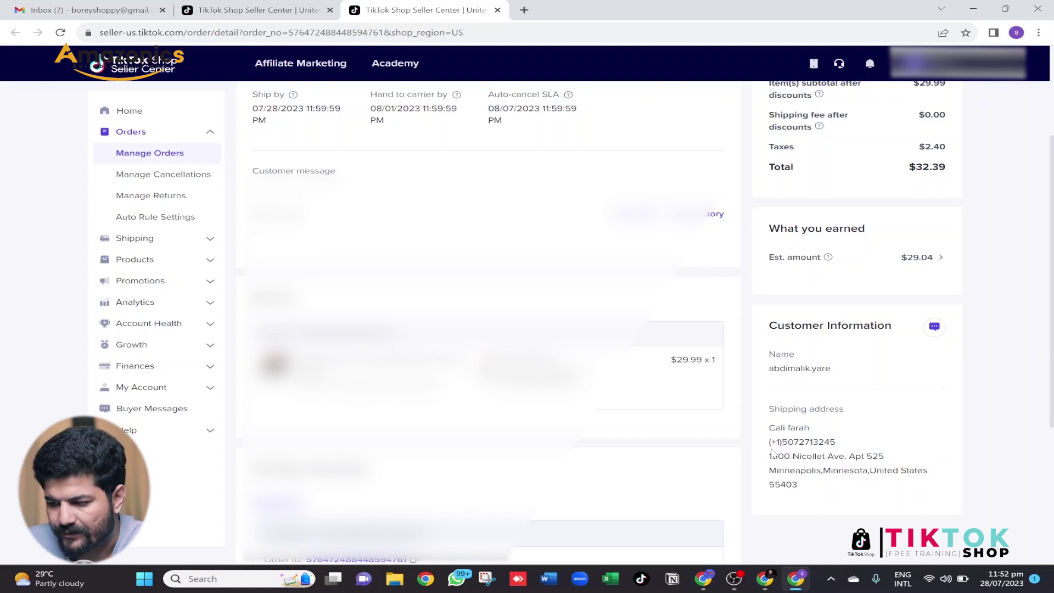
click(301, 11)
click(462, 9)
click(307, 10)
click(387, 6)
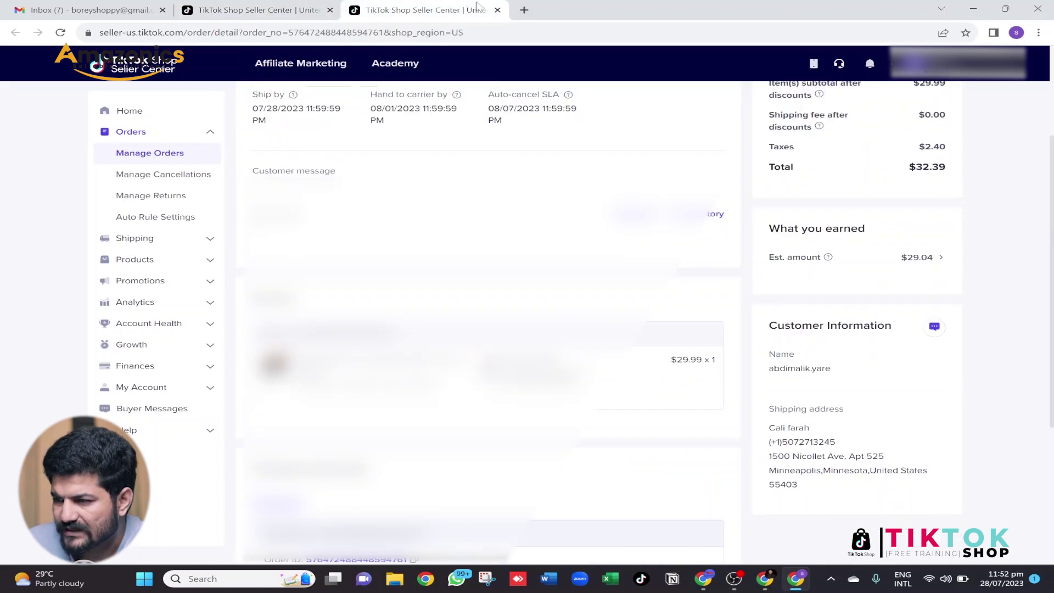
Step: Open the eBay website in a new browser tab
click(523, 10)
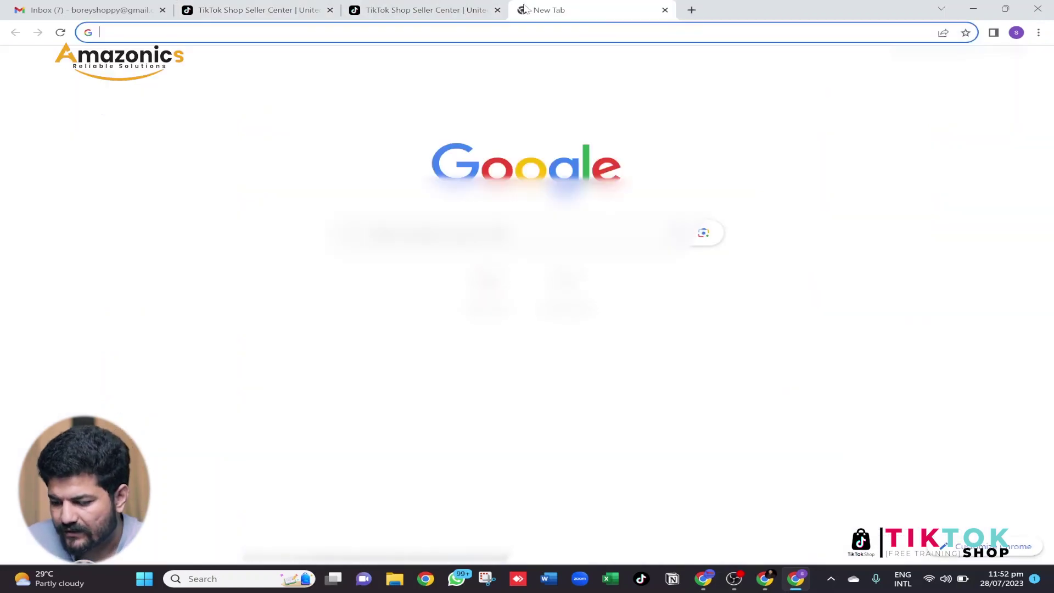
text(eba)
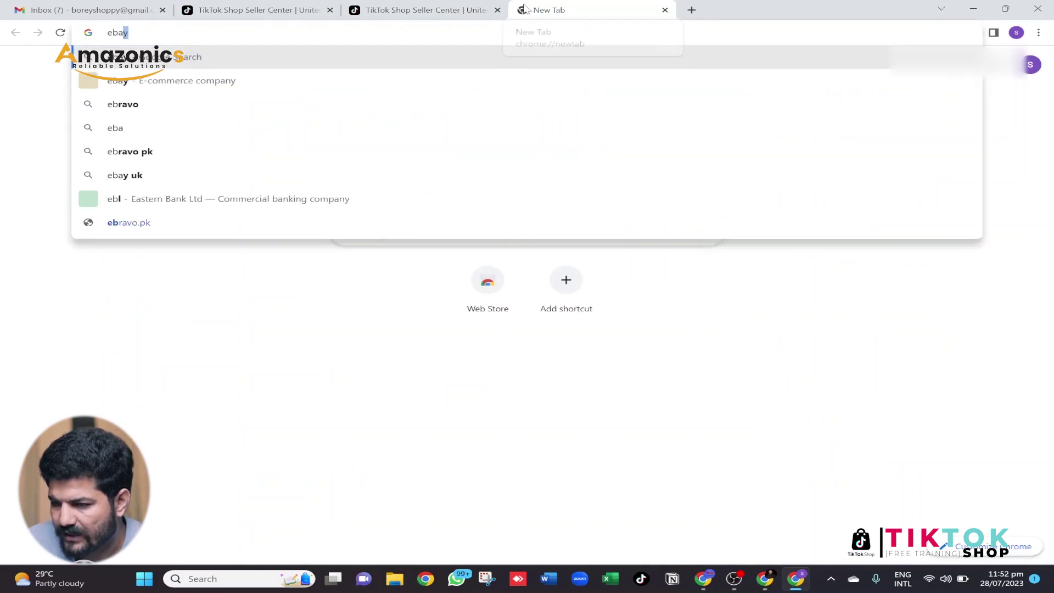
key(Down)
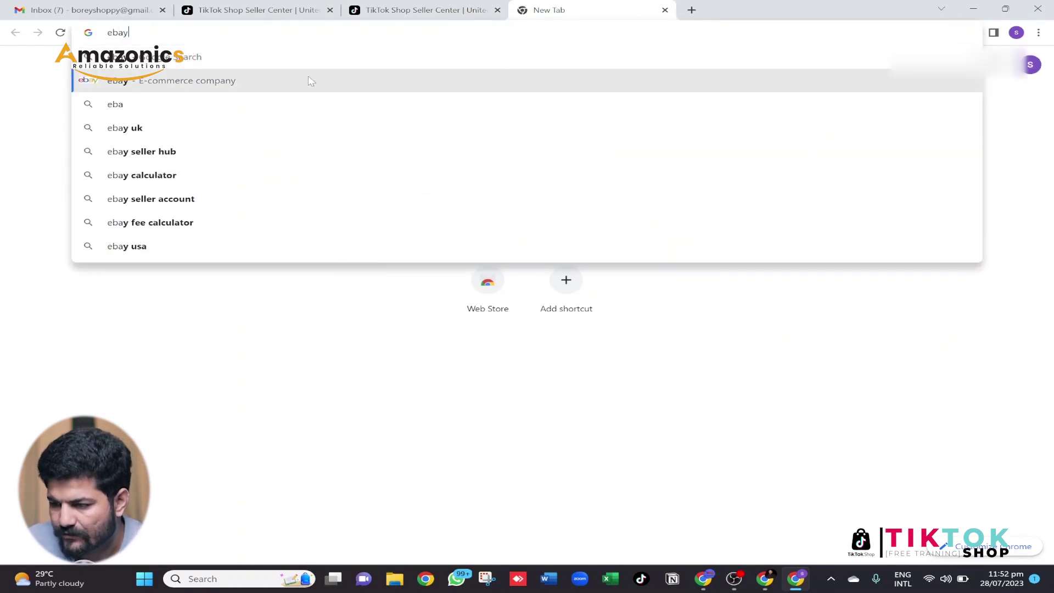
key(Return)
click(241, 195)
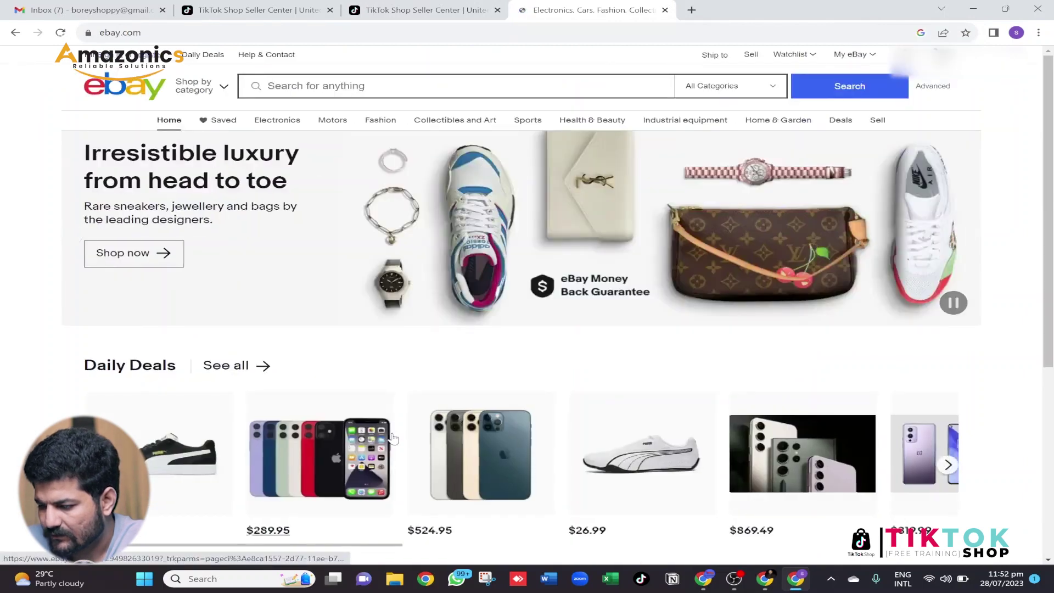
Step: Search eBay for "push up" to find the ordered product
click(447, 7)
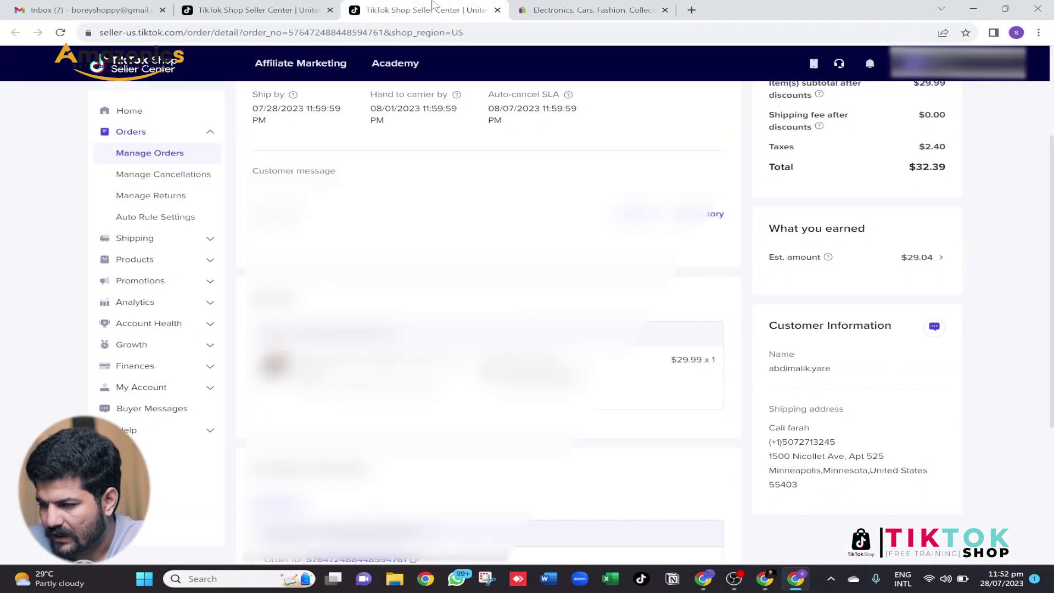
click(593, 6)
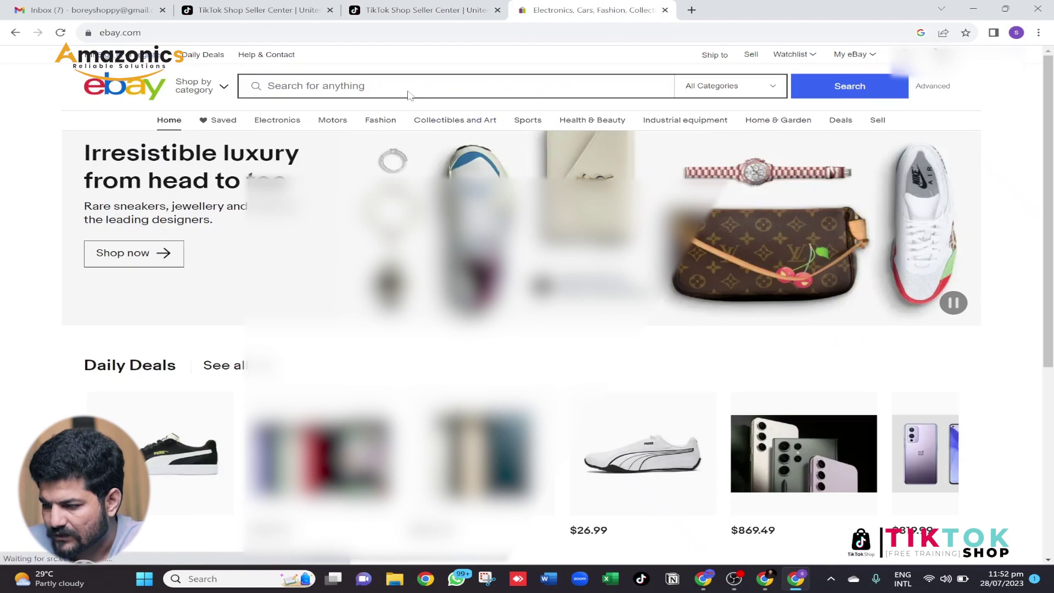
scroll(404, 94, down, 5)
scroll(527, 219, up, 5)
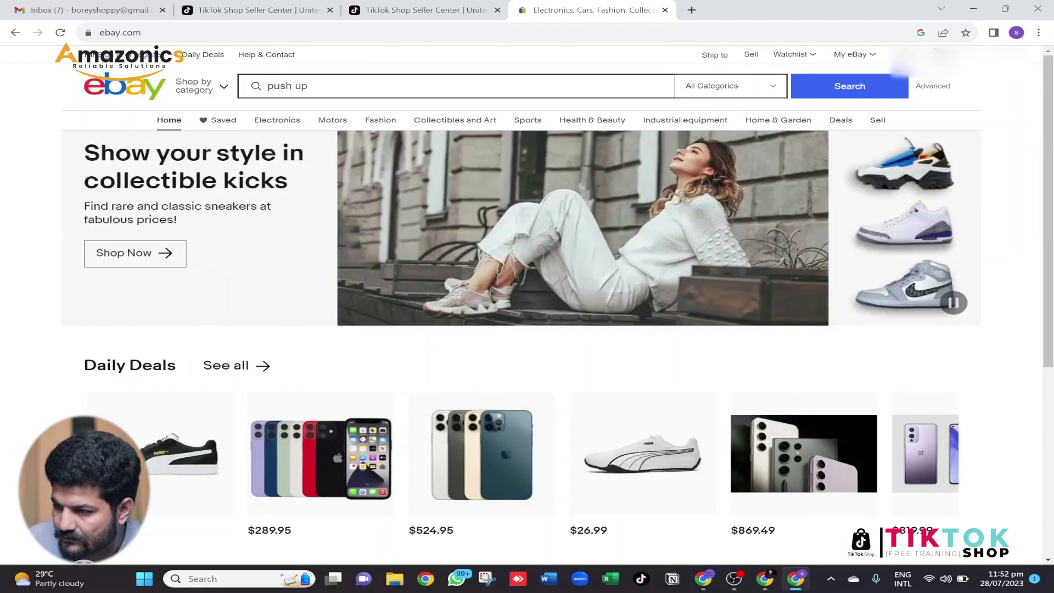
key(Return)
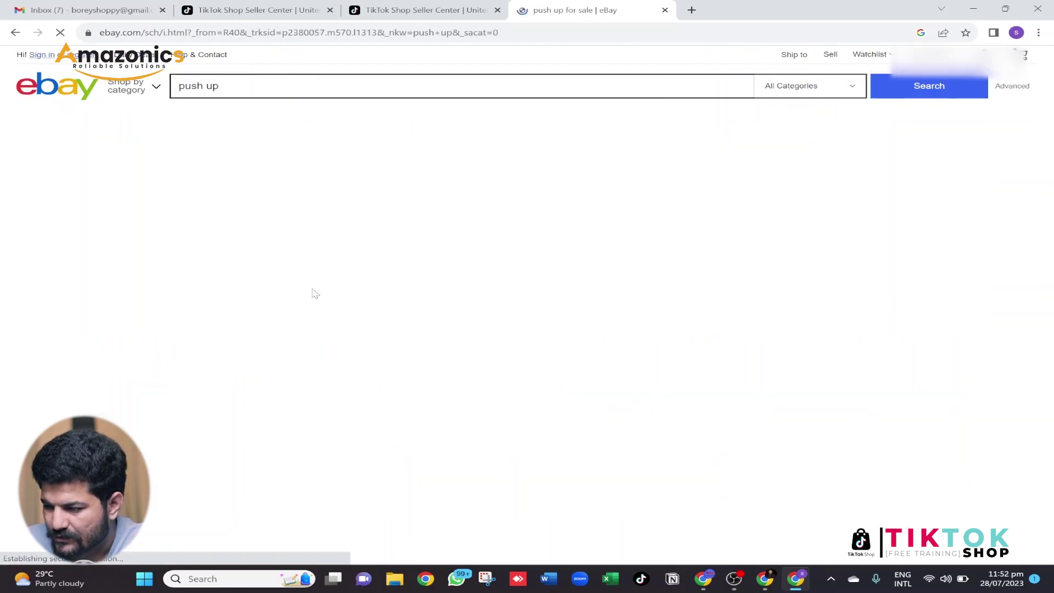
Step: Open the "All in1 Push Up Rack Board System" listing from the eBay results and close the search results page
scroll(250, 420, down, 1)
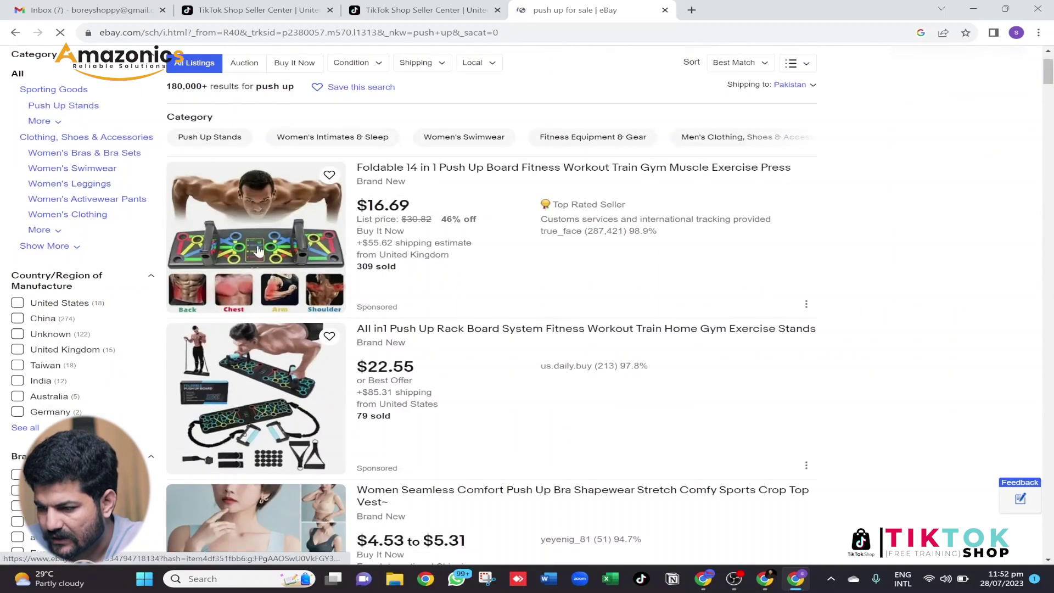
click(250, 420)
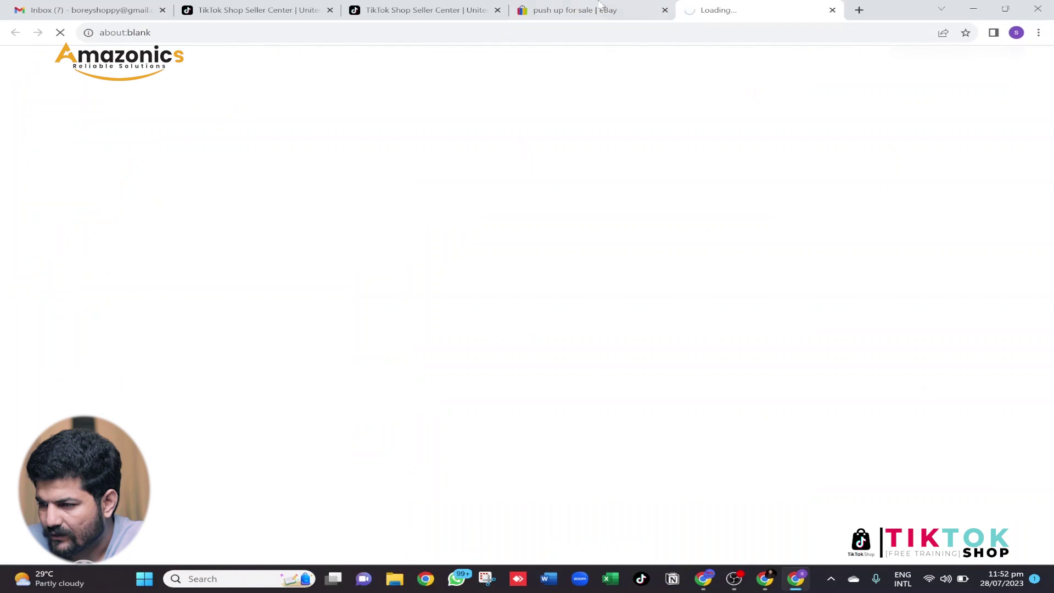
click(665, 11)
Step: Dismiss the notice on the push up board listing and examine its price, shipping and delivery details
scroll(566, 352, down, 1)
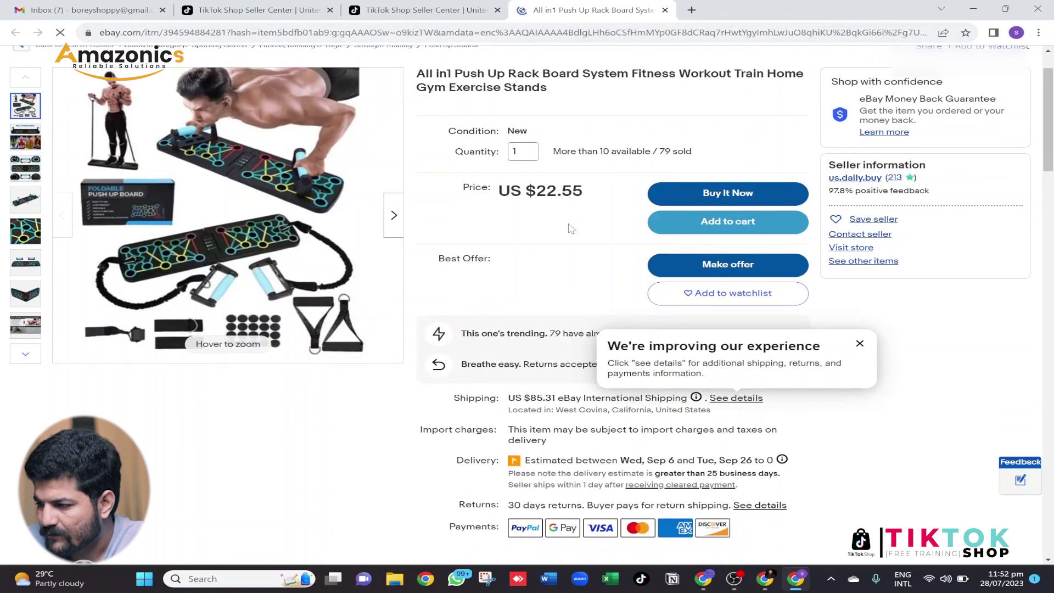
scroll(566, 351, down, 1)
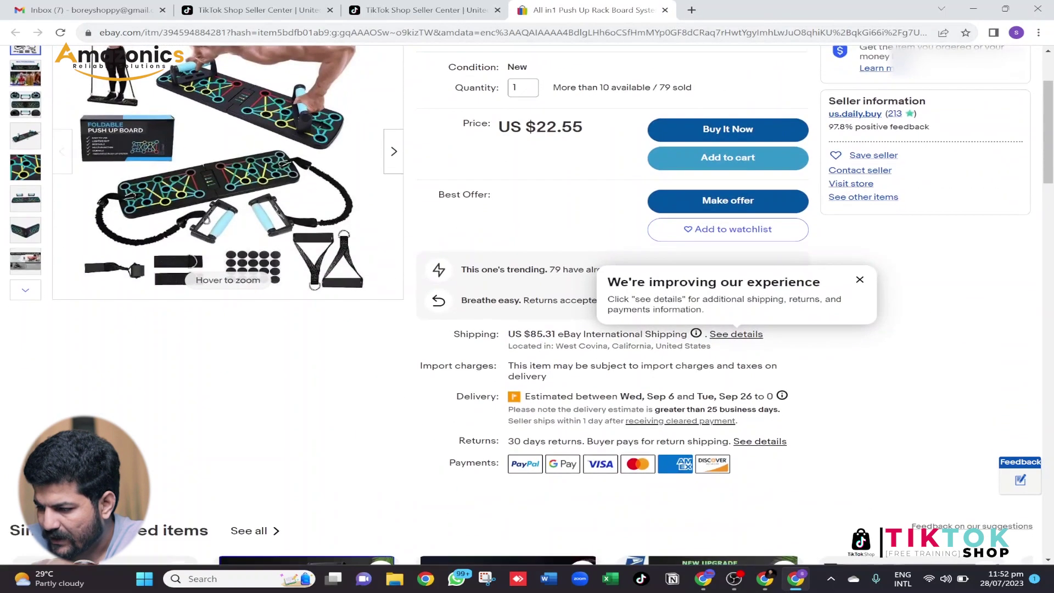
click(860, 280)
drag(460, 334, 501, 334)
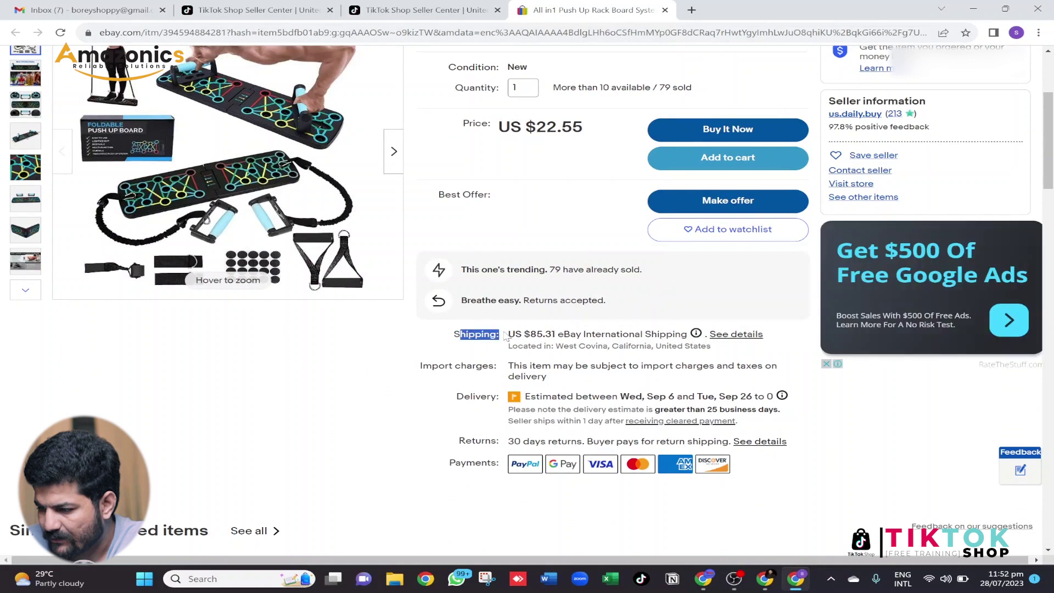
drag(457, 396, 481, 396)
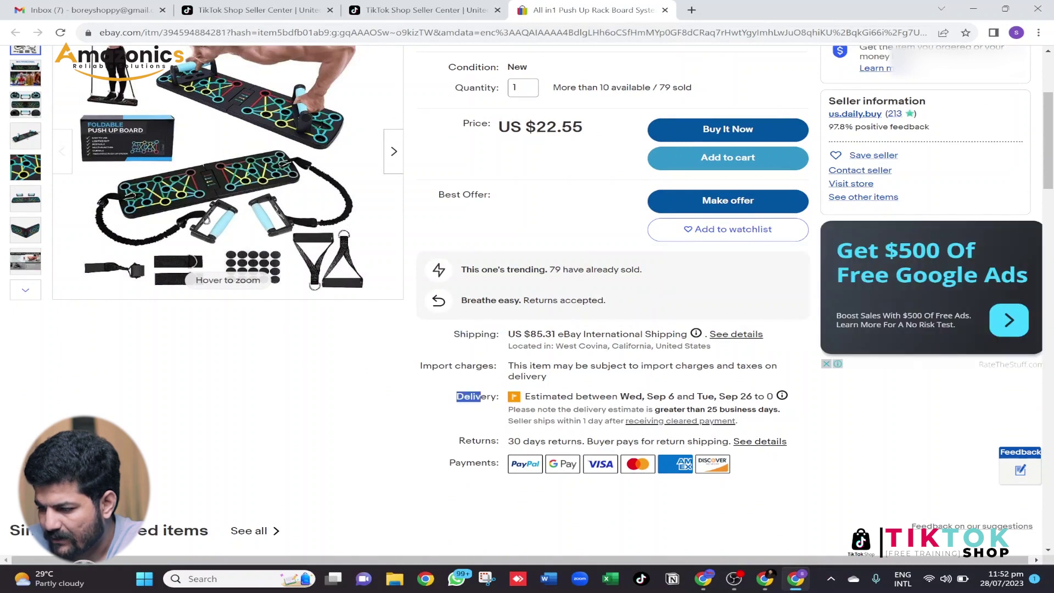
click(418, 410)
scroll(419, 410, up, 4)
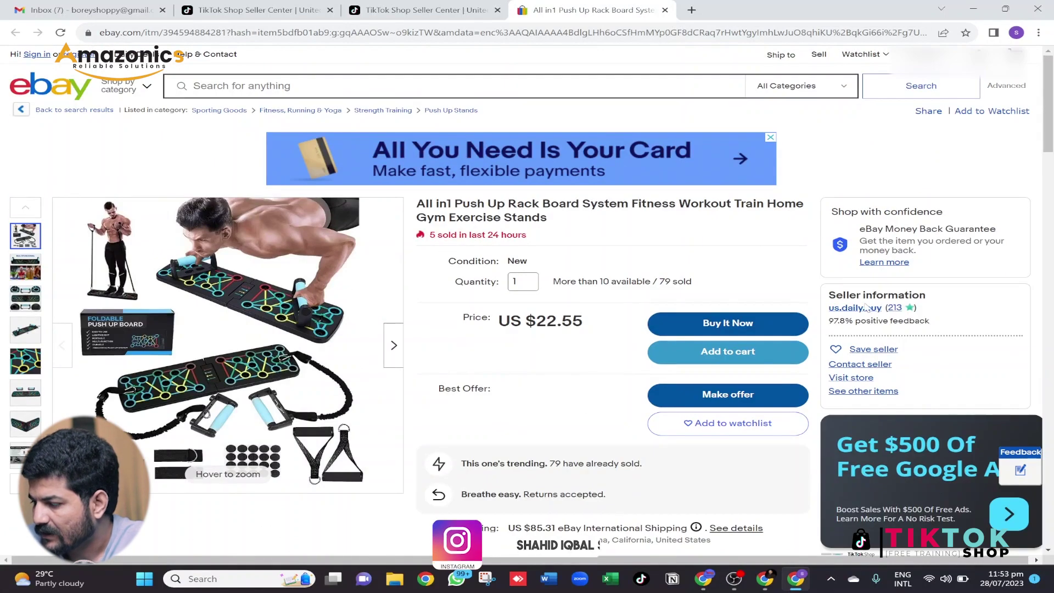
Step: Start an immediate purchase of the push up rack board and proceed to checkout as a guest
click(733, 326)
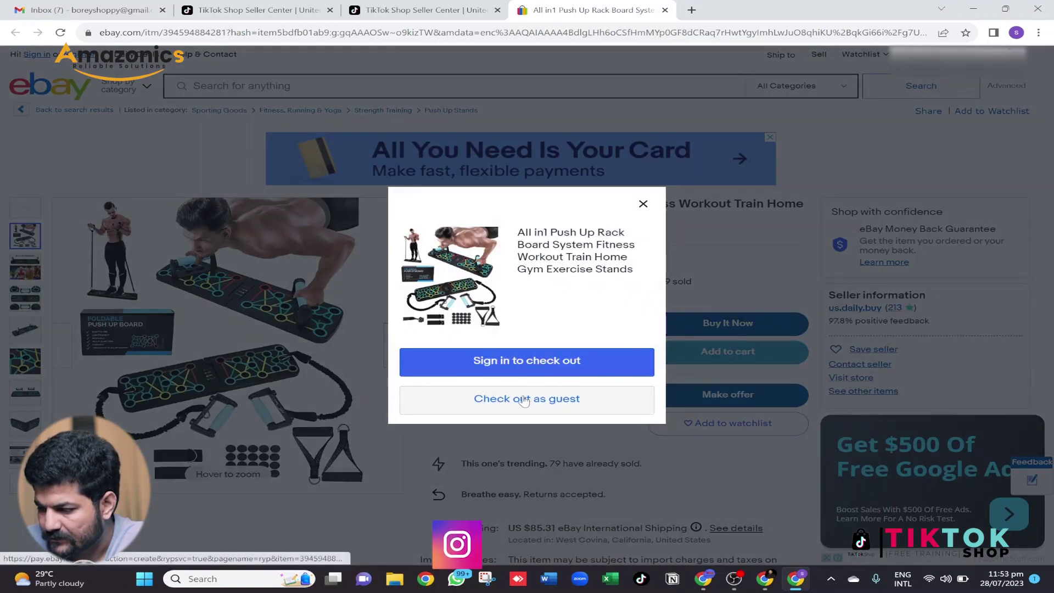
click(531, 360)
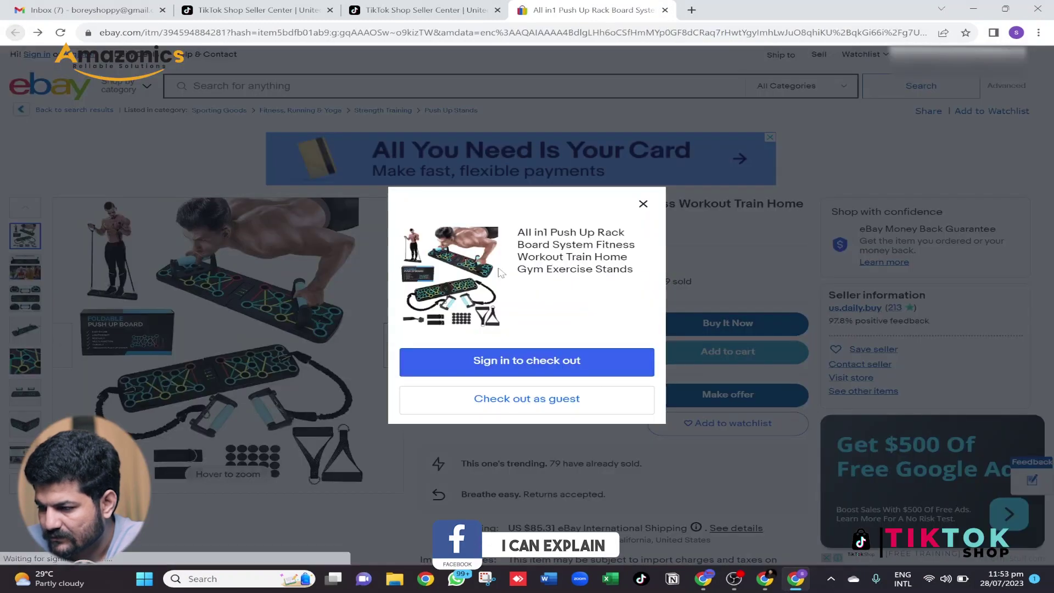
click(532, 400)
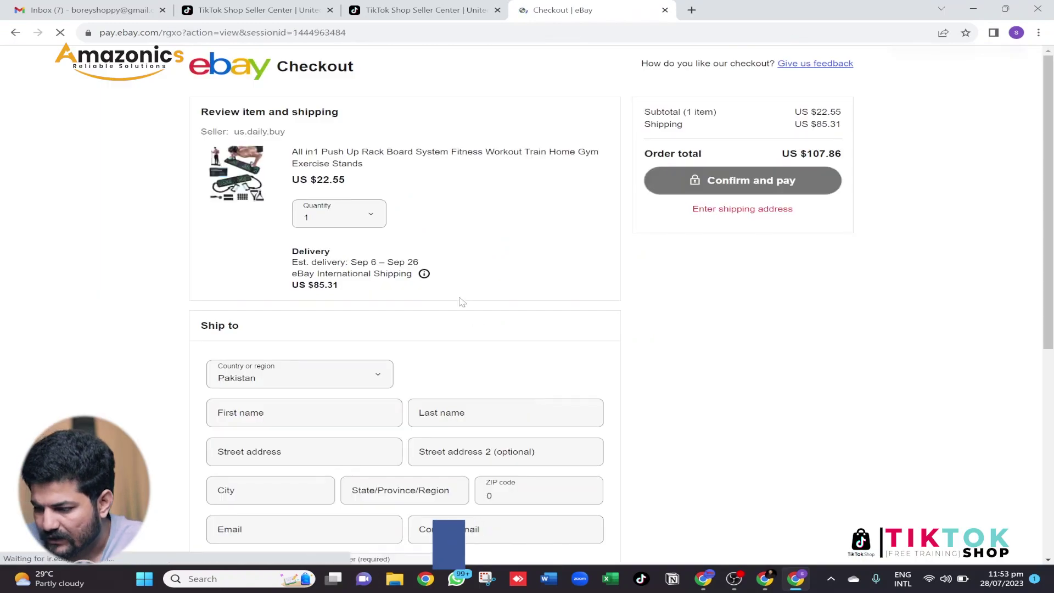
Step: Check the country in the TikTok Shop customer's shipping address against the eBay checkout's Ship to country
scroll(461, 302, down, 1)
click(366, 322)
key(ctrl+shift+Tab)
scroll(704, 321, down, 1)
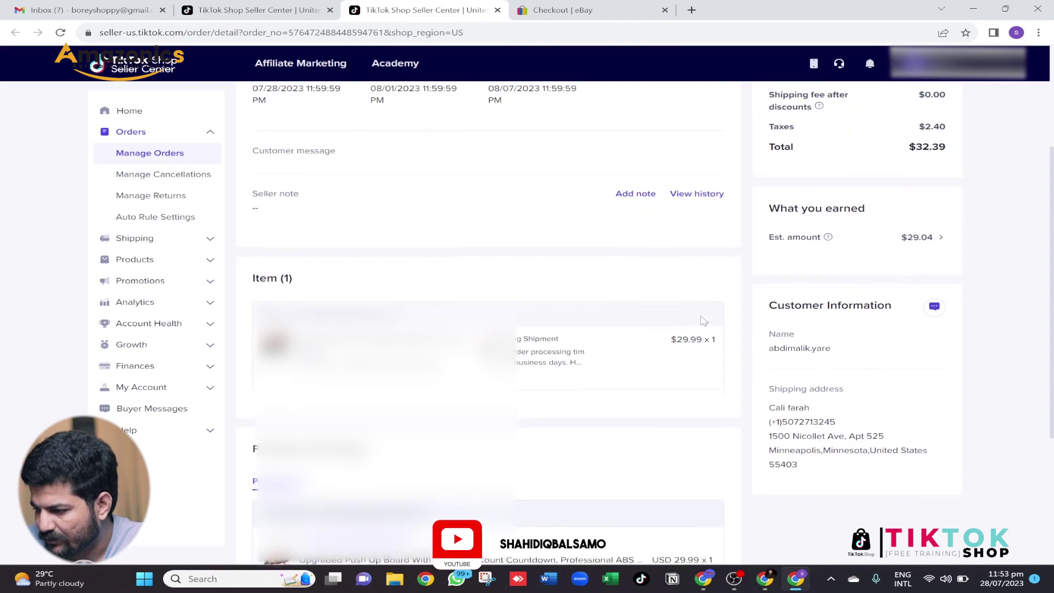
double_click(882, 448)
key(ctrl+Tab)
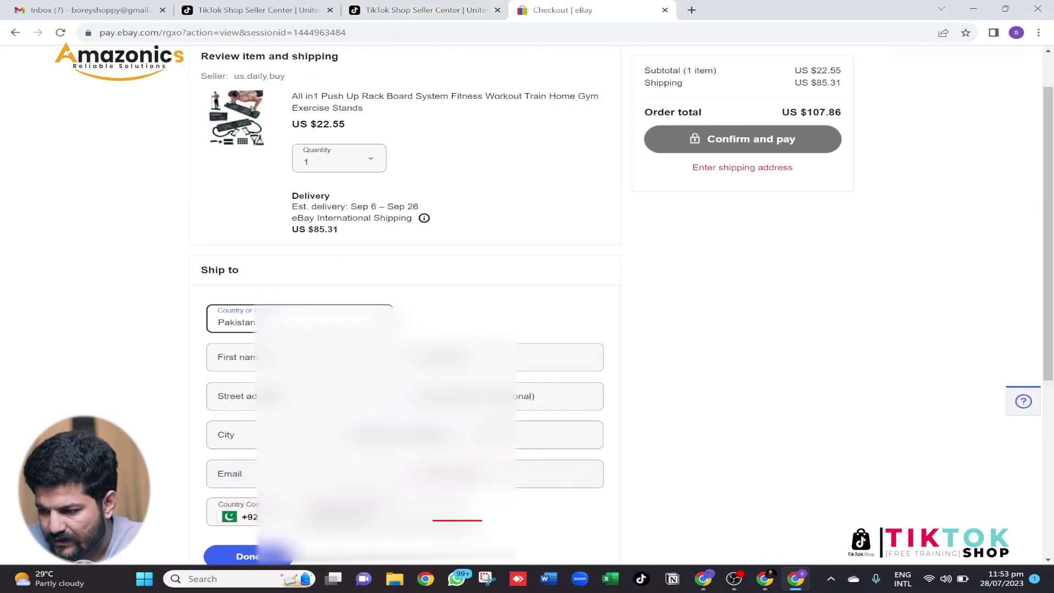
key(Tab)
key(ctrl+shift+Tab)
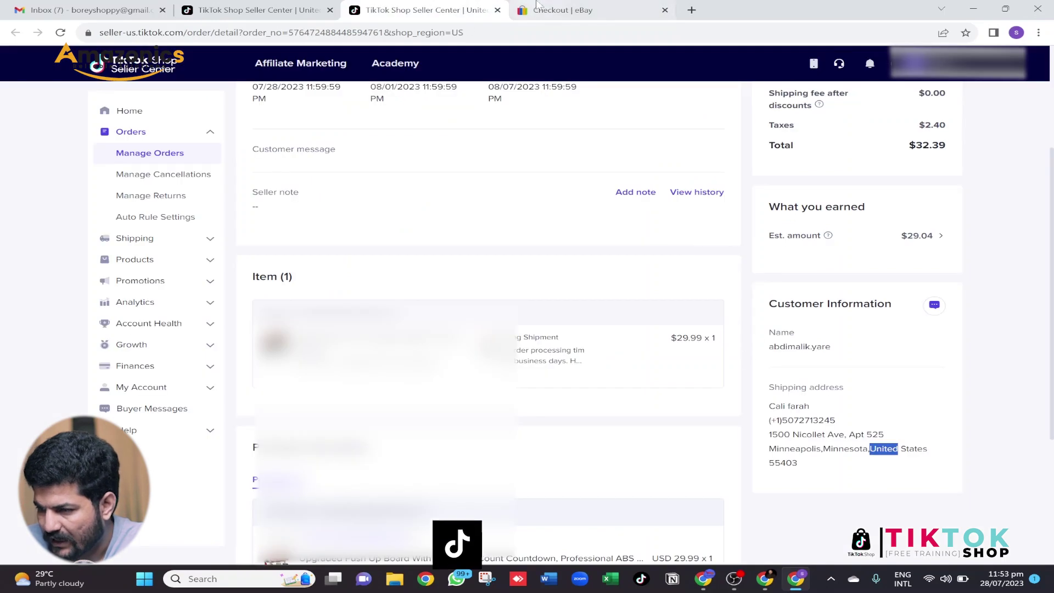
Step: Examine the eBay checkout's shipping address fields, phone country code options, payment methods and delivery details
key(ctrl+Tab)
scroll(757, 336, down, 4)
click(252, 302)
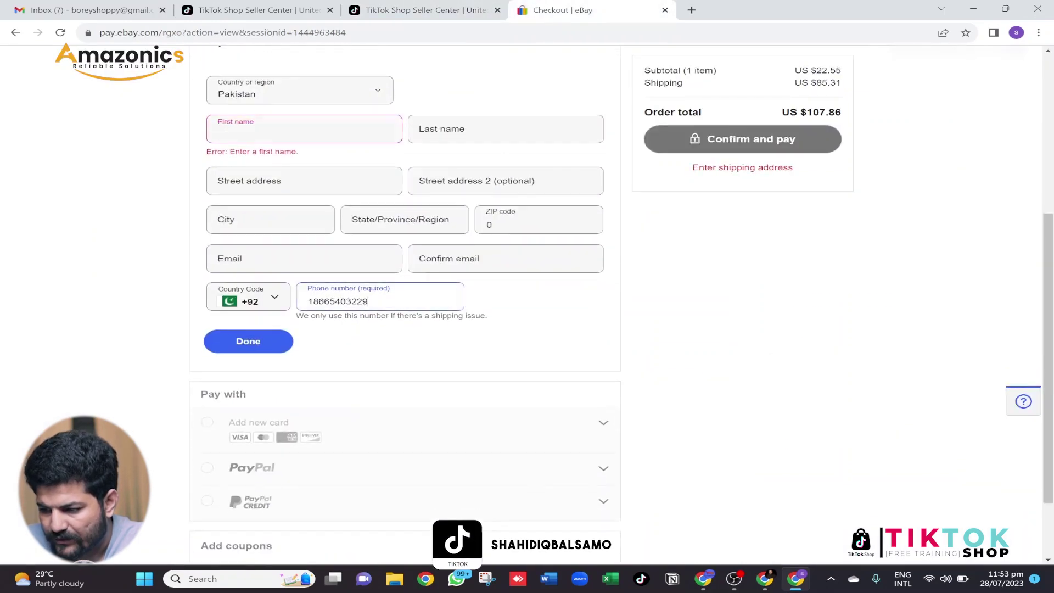
click(251, 303)
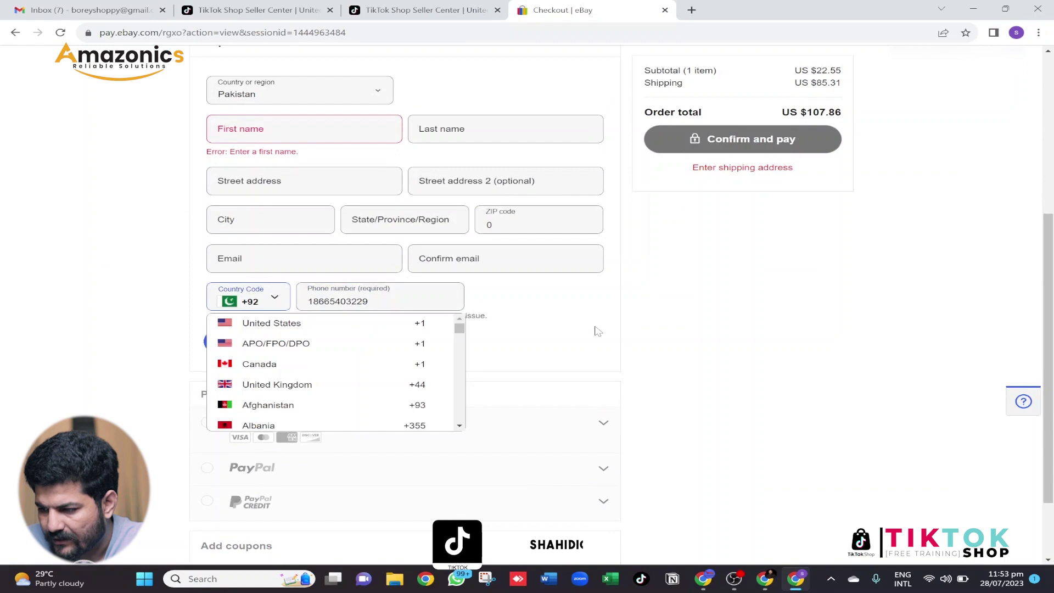
click(592, 330)
scroll(362, 329, down, 1)
scroll(364, 330, down, 2)
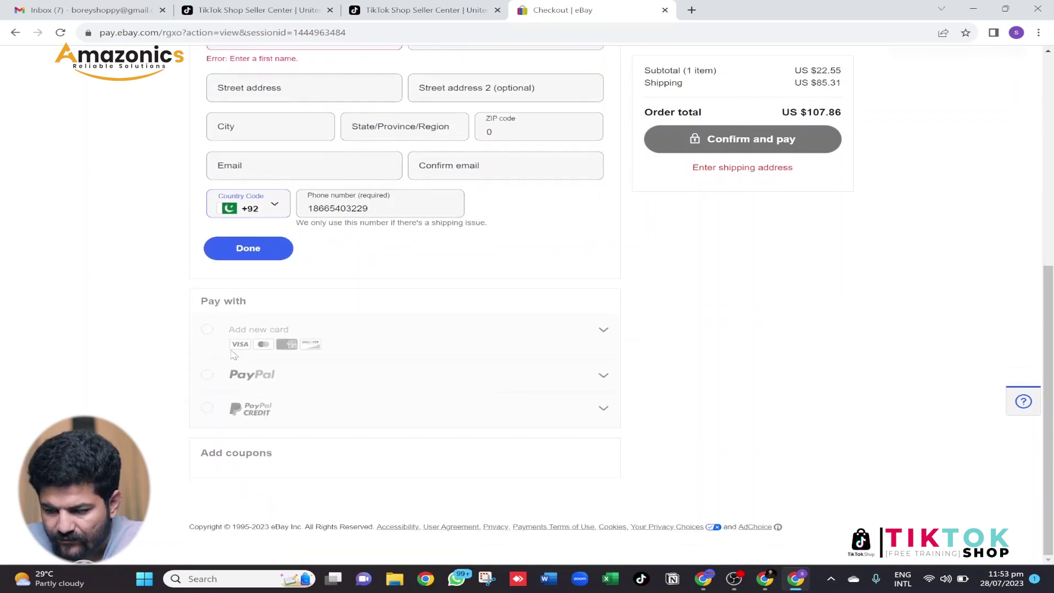
scroll(231, 354, up, 7)
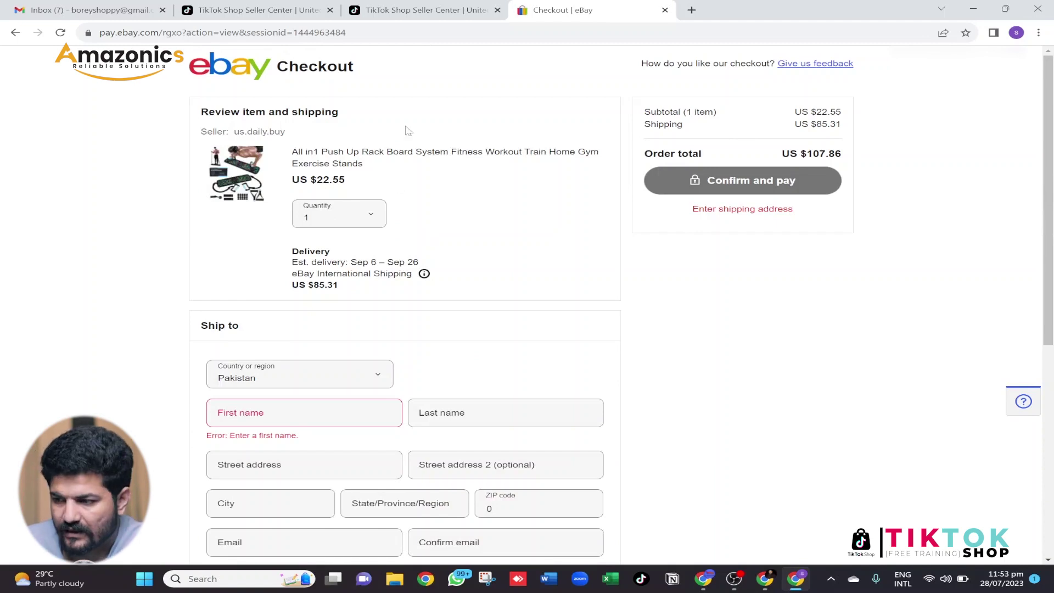
Step: Review the customer's shipping details and order amounts in the TikTok Shop order and return to the eBay checkout
click(420, 10)
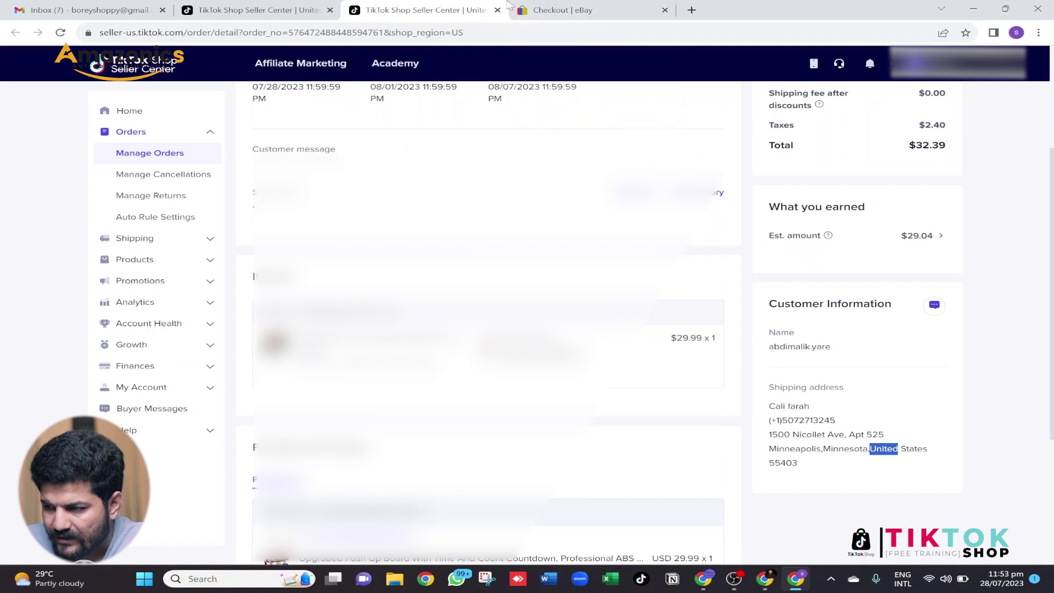
scroll(656, 336, down, 1)
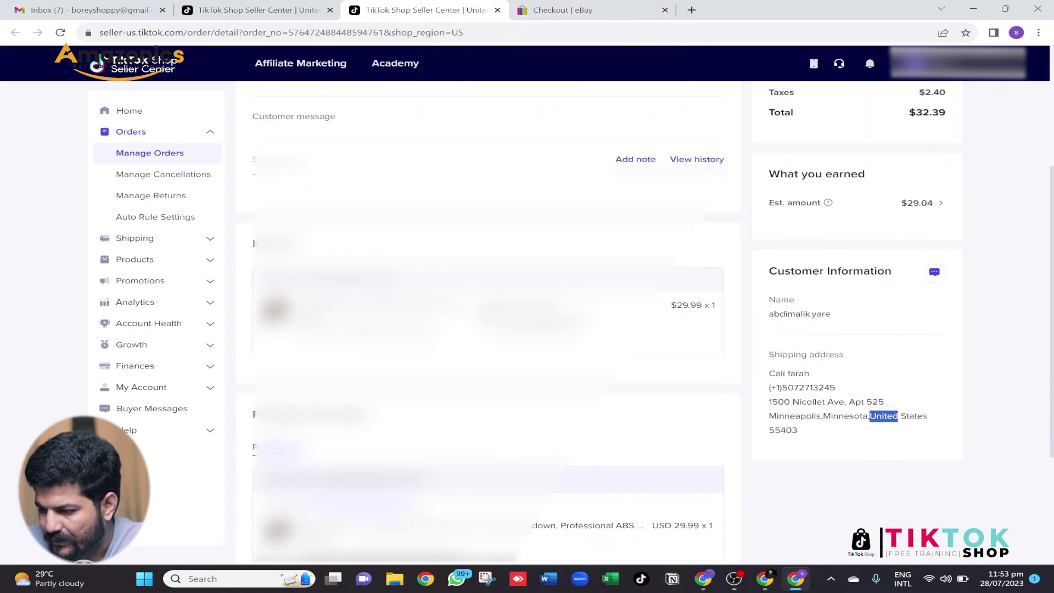
scroll(657, 336, up, 3)
click(617, 7)
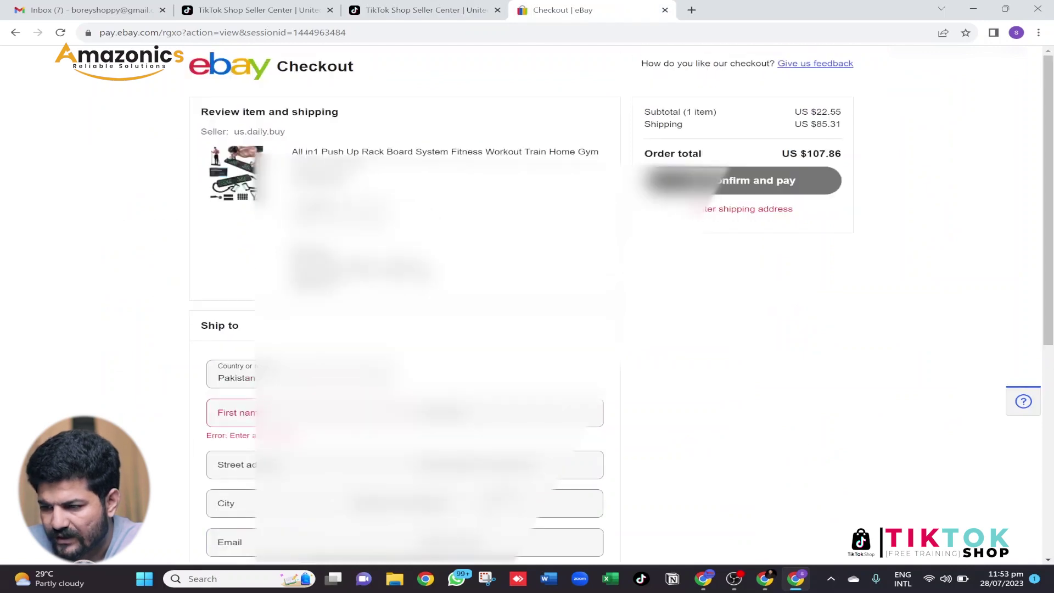
Step: Close the eBay checkout and the TikTok Shop order details to return to the Manage Orders list
click(665, 10)
scroll(527, 324, down, 4)
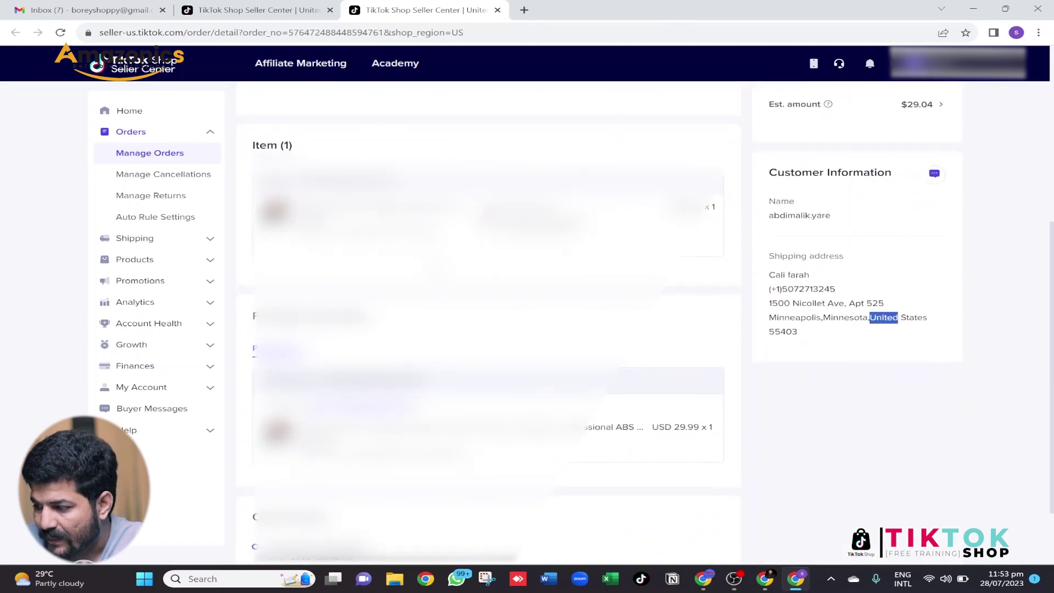
scroll(527, 324, up, 6)
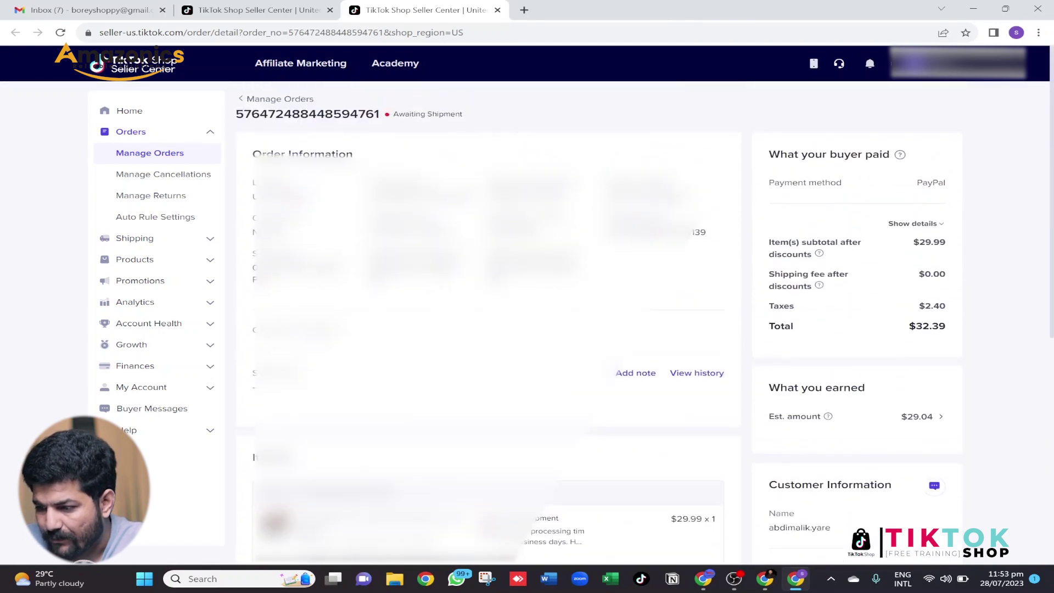
click(497, 10)
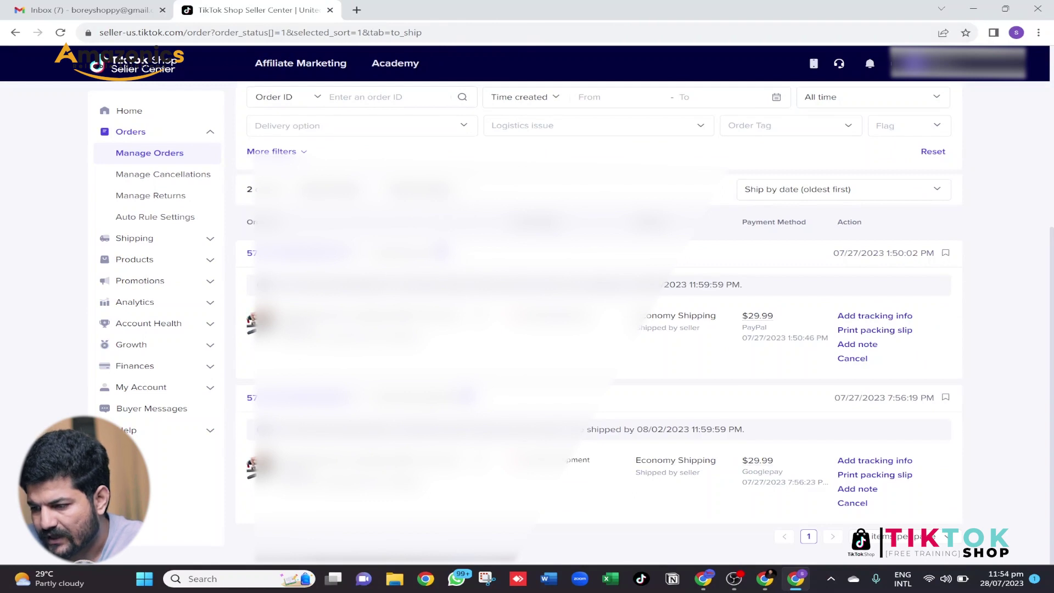
Step: Open the tracking info form for the first order awaiting shipment and try entering a tracking ID, clearing it again
drag(468, 284, 275, 284)
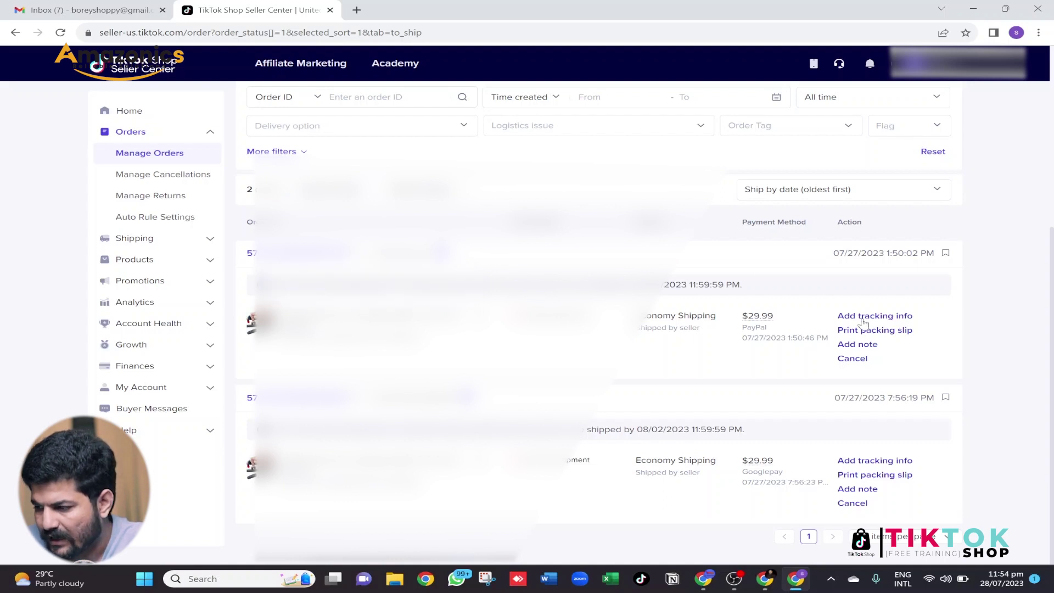
click(910, 315)
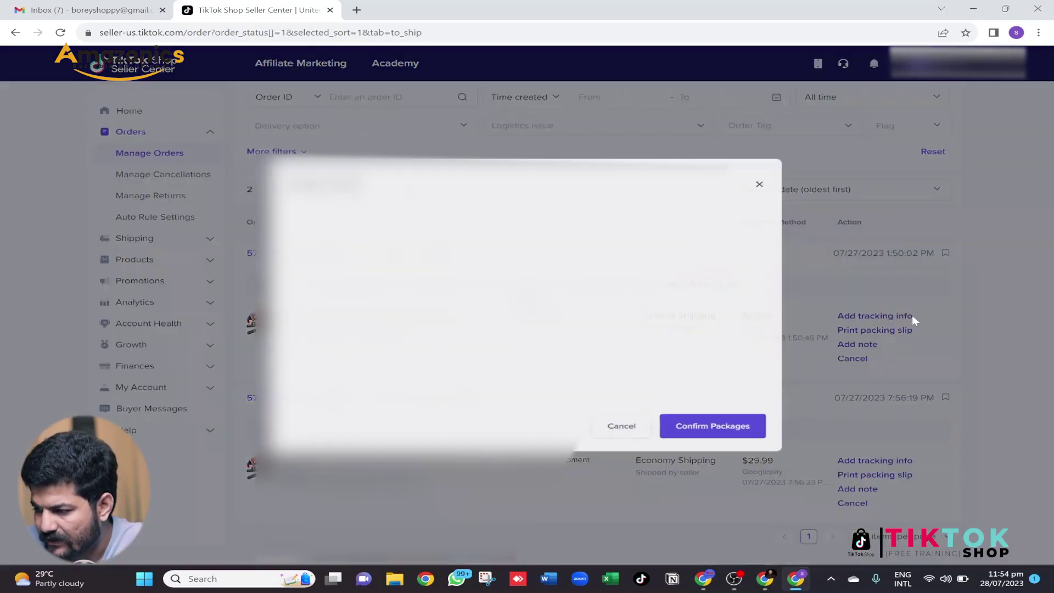
click(341, 369)
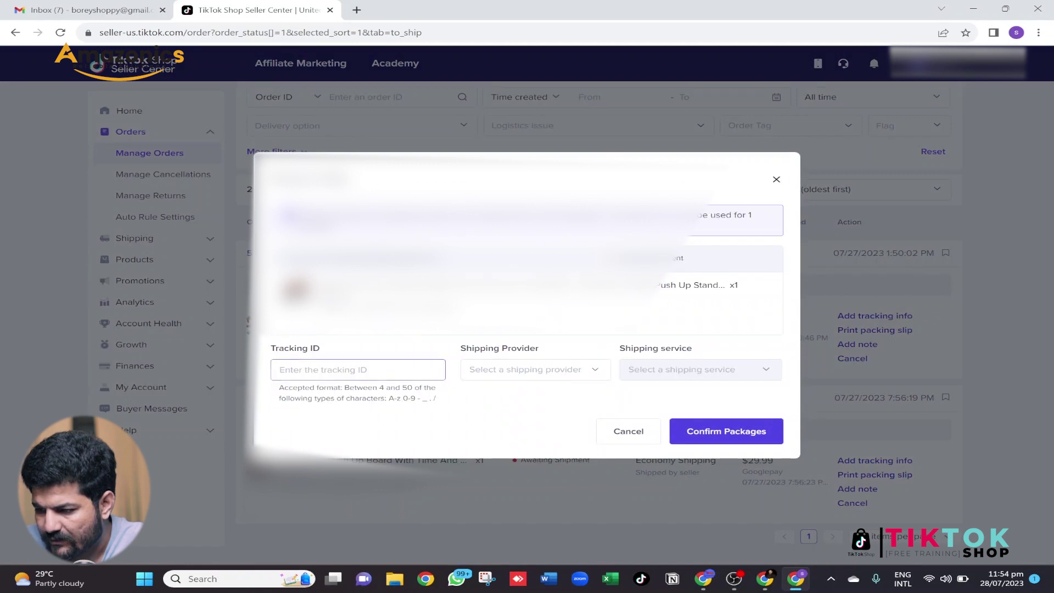
text(1)
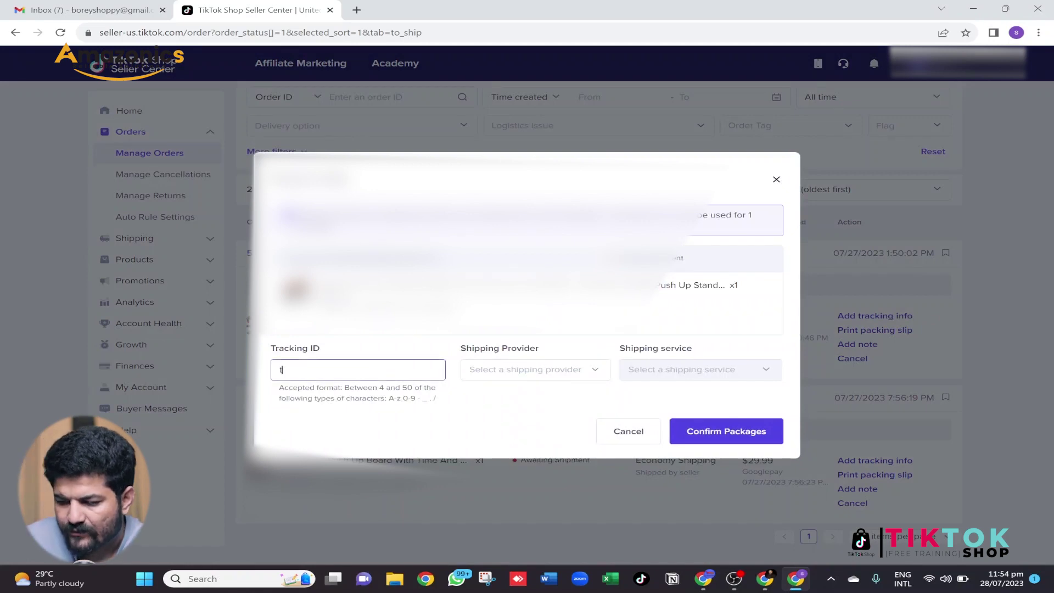
key(BackSpace)
key(BackSpace)
key(BackSpace)
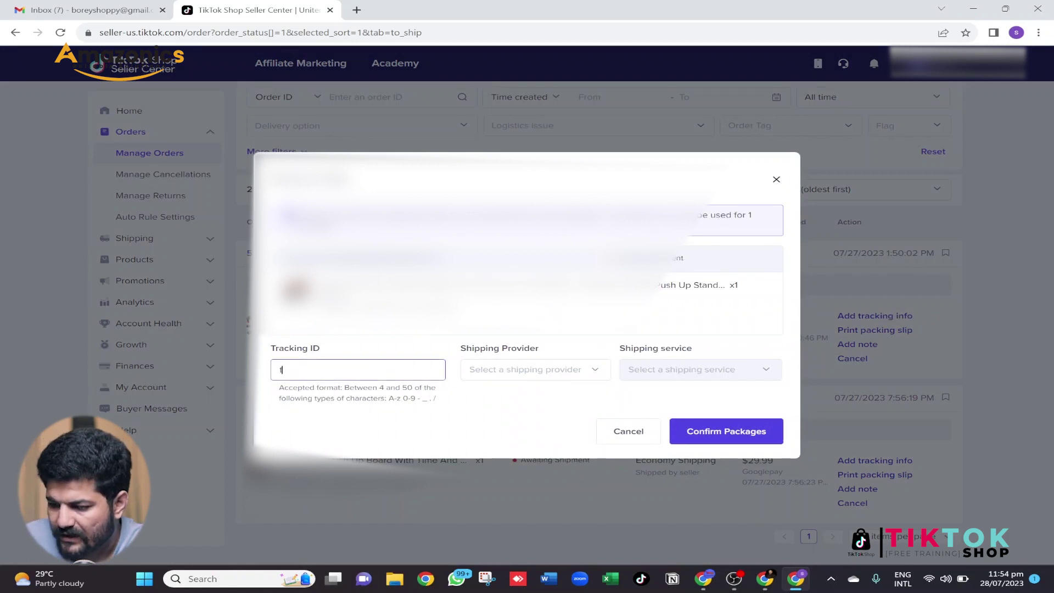
Step: Browse the shipping providers, select USPS and close the tracking form without confirming the package
click(515, 374)
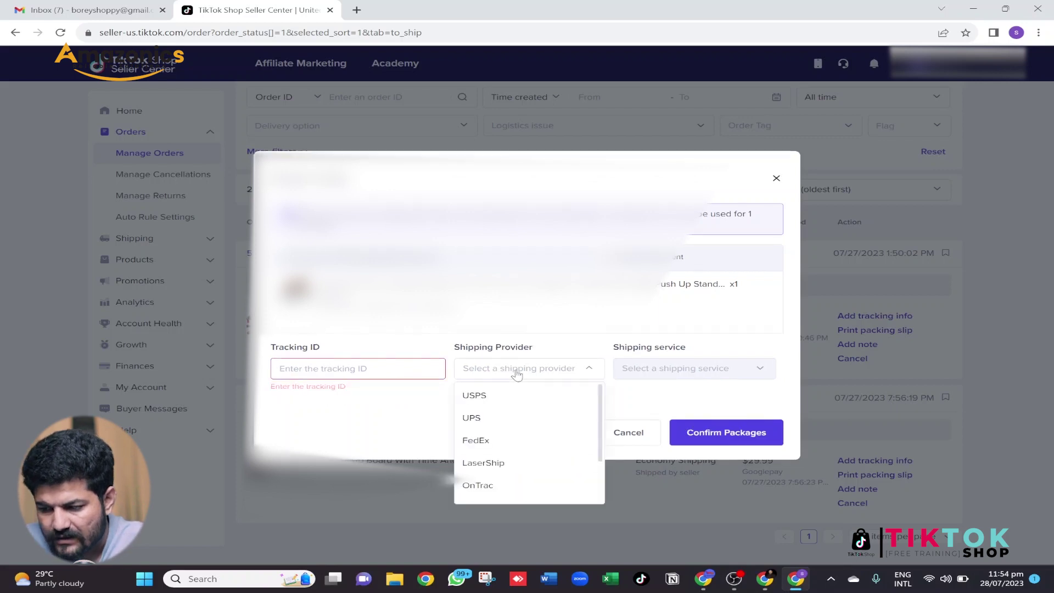
scroll(501, 441, down, 1)
scroll(501, 442, up, 1)
scroll(500, 443, down, 1)
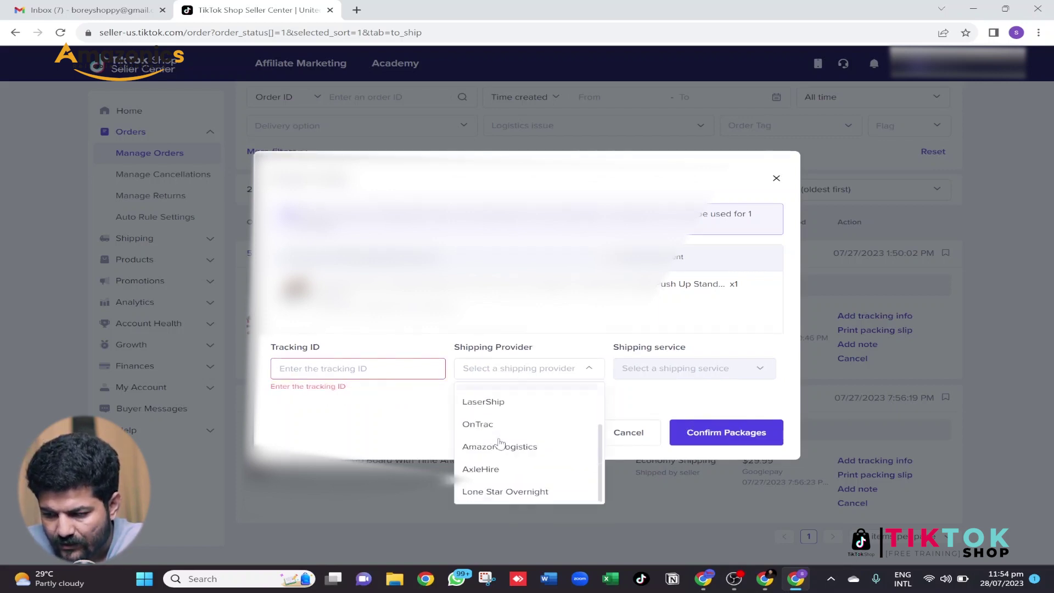
scroll(500, 442, up, 1)
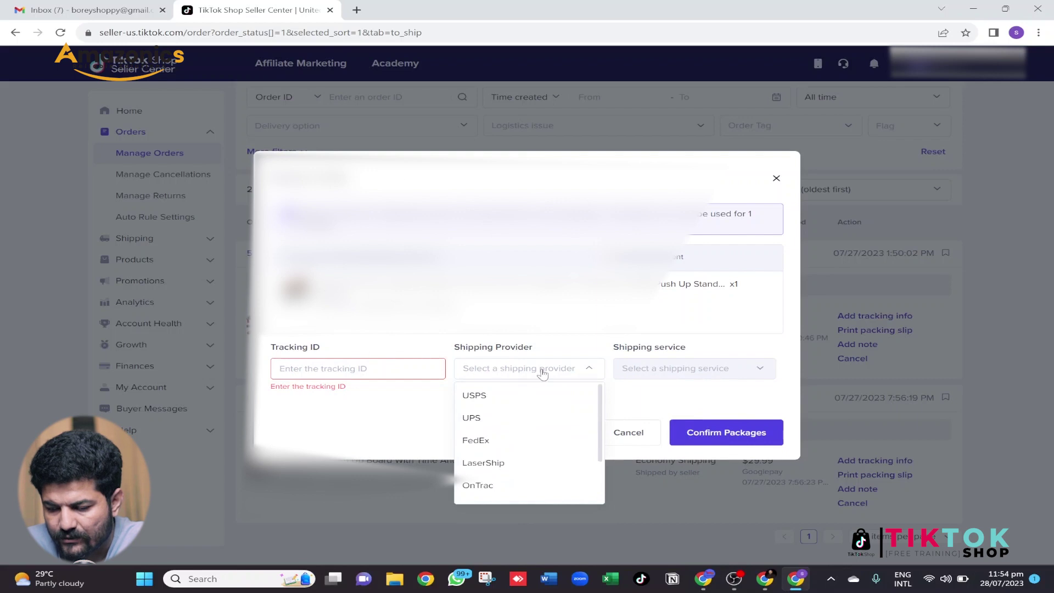
scroll(484, 420, down, 2)
scroll(486, 424, up, 2)
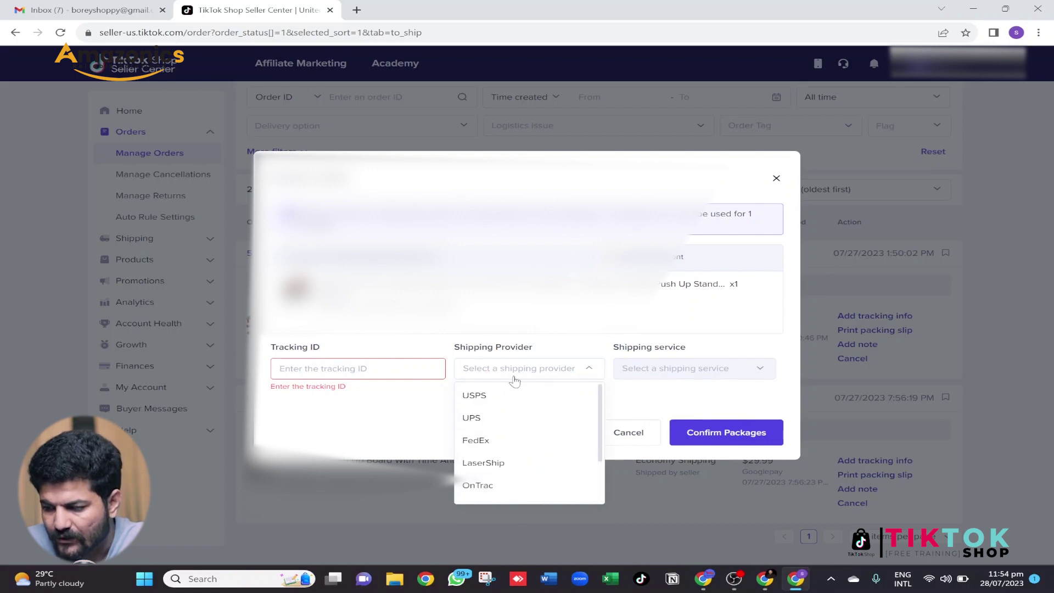
click(497, 394)
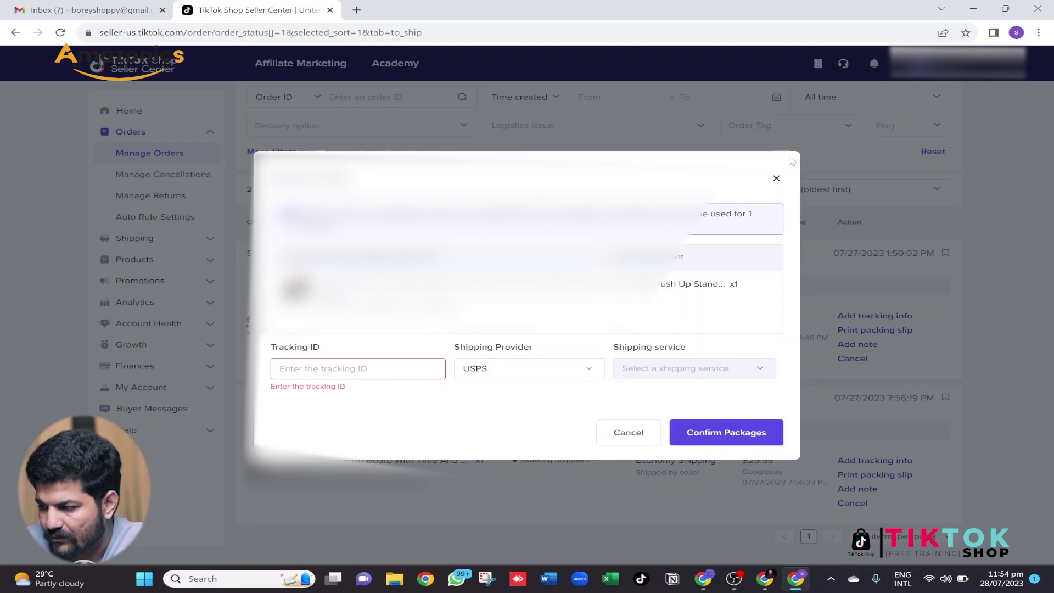
click(776, 178)
Step: Check the first order's shipment status under To Ship and open the list of Shipped orders
scroll(368, 159, up, 3)
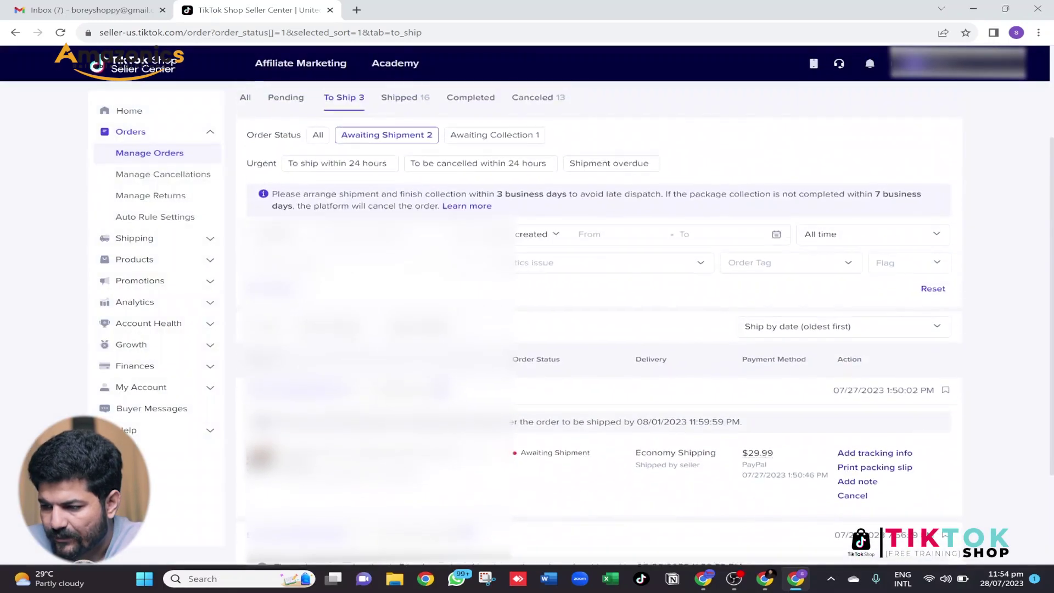
scroll(368, 159, up, 2)
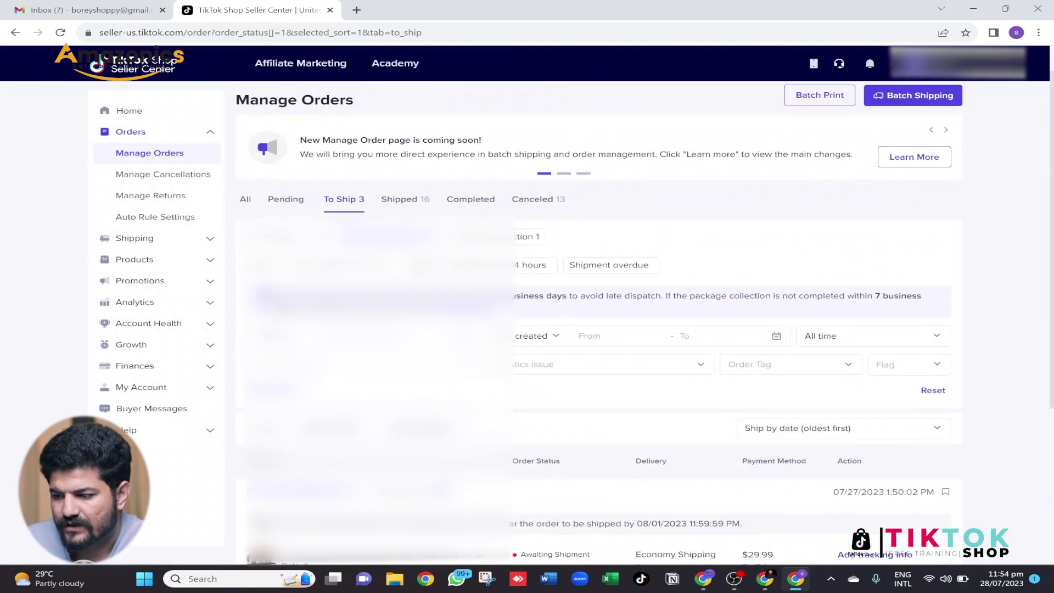
scroll(598, 329, down, 1)
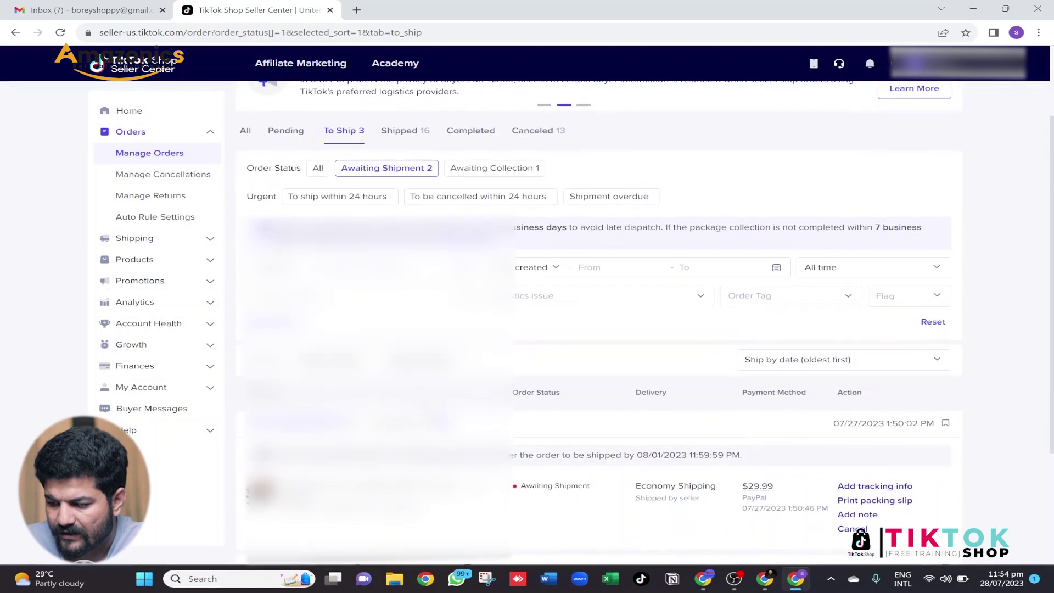
drag(520, 488, 598, 495)
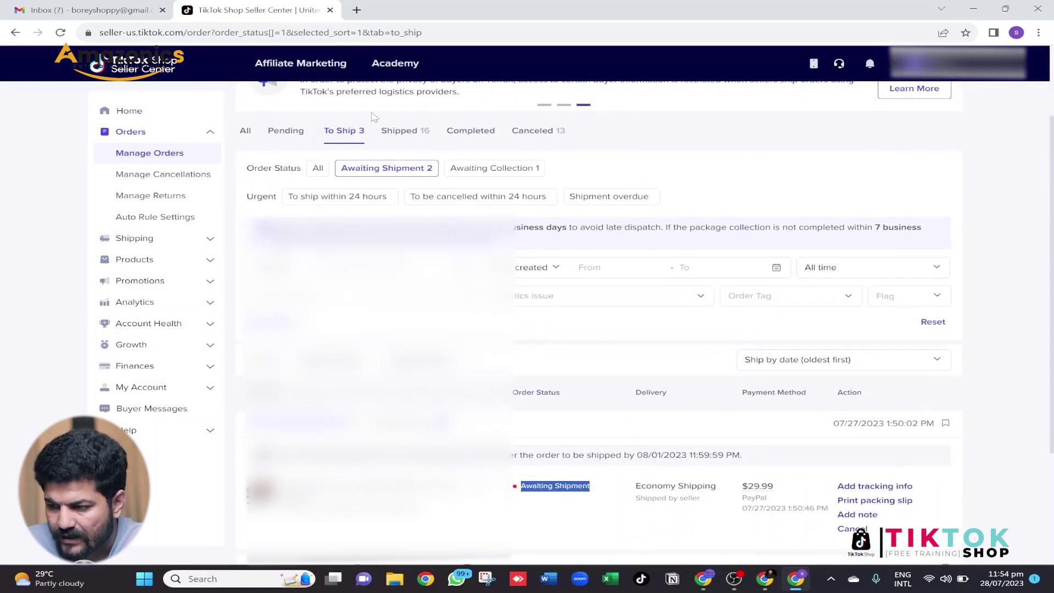
scroll(374, 117, up, 1)
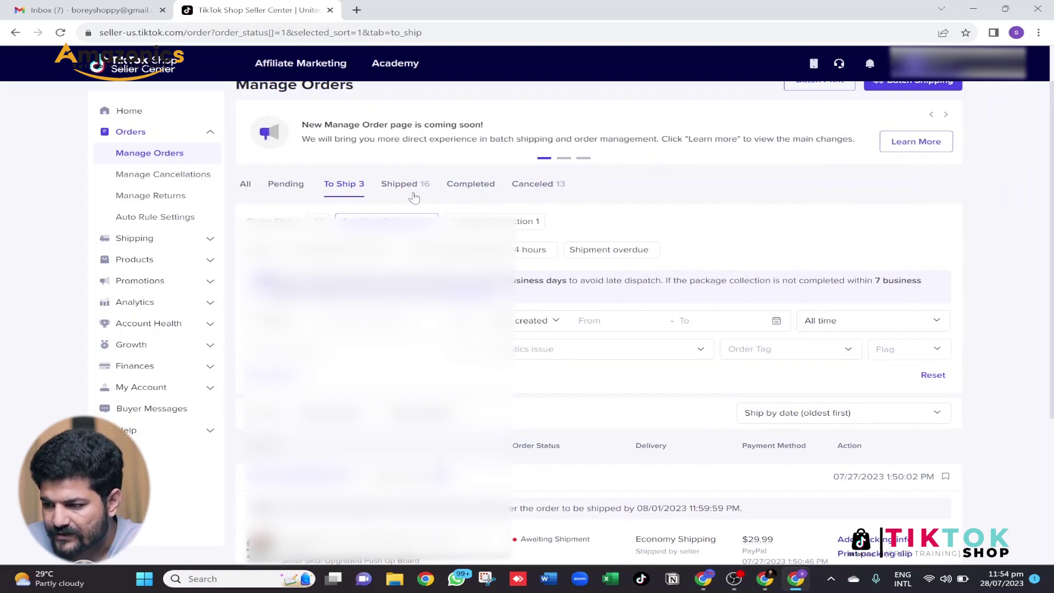
click(413, 193)
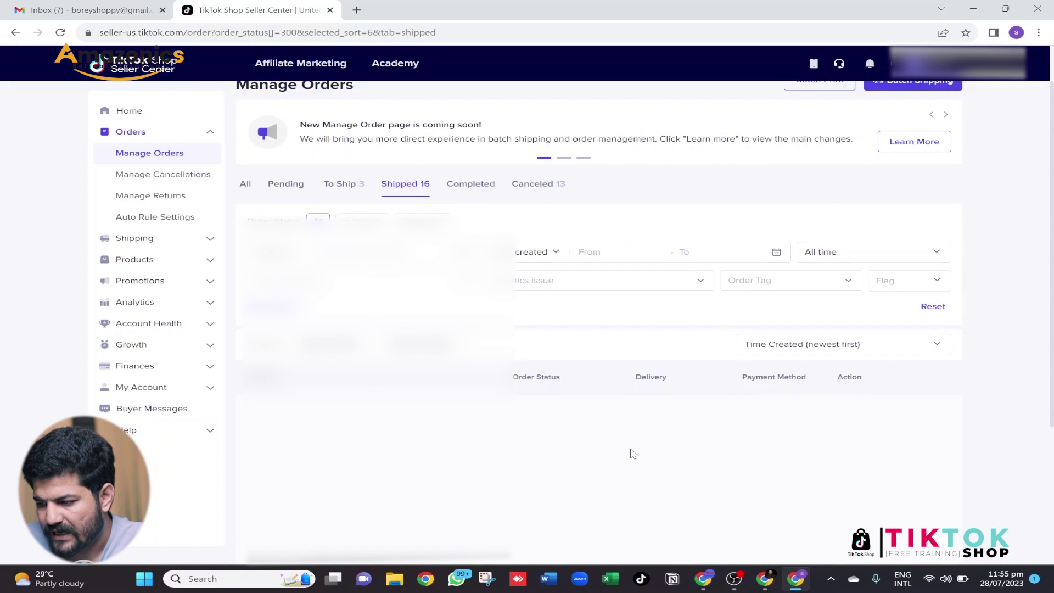